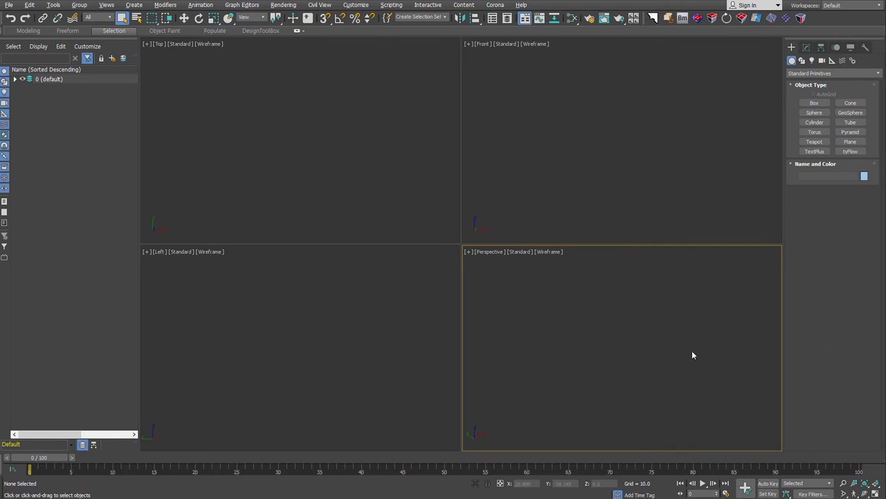
Maximize the Perspective viewport so it fills the workspace.
{"action": "key", "text": "alt+w"}
Draw a box in the Perspective view with the Box tool.
{"action": "left_click", "coordinate": [815, 103]}
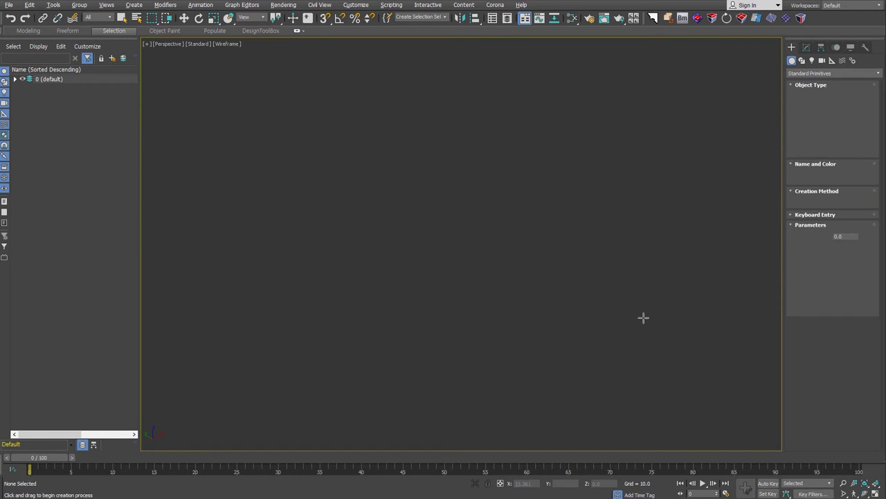
{"action": "left_click_drag", "start_coordinate": [480, 237], "coordinate": [475, 336]}
{"action": "left_click", "coordinate": [736, 350]}
{"action": "middle_click_drag", "start_coordinate": [736, 350], "coordinate": [603, 358]}
Set the box's length, width and height to 500, zoom extents and switch to Default Shading.
{"action": "double_click", "coordinate": [844, 236]}
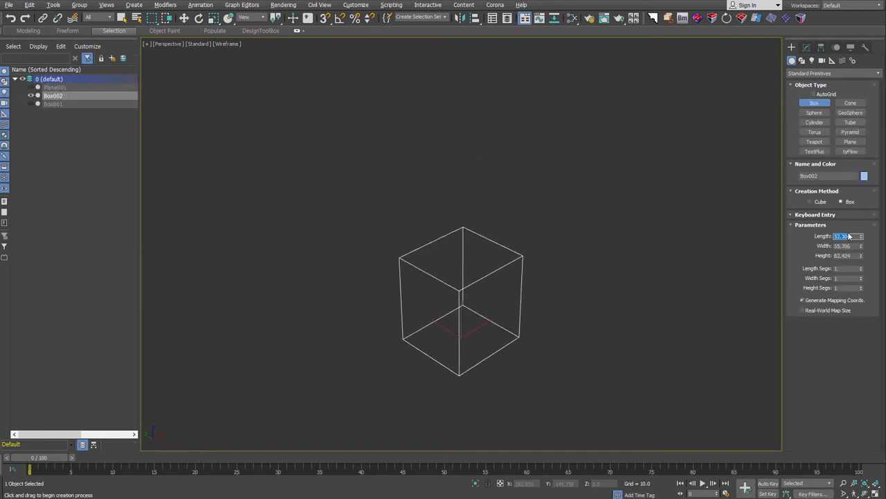
{"action": "type", "text": "500"}
{"action": "key", "text": "Tab"}
{"action": "type", "text": "500"}
{"action": "key", "text": "Tab"}
{"action": "type", "text": "500"}
{"action": "key", "text": "Tab"}
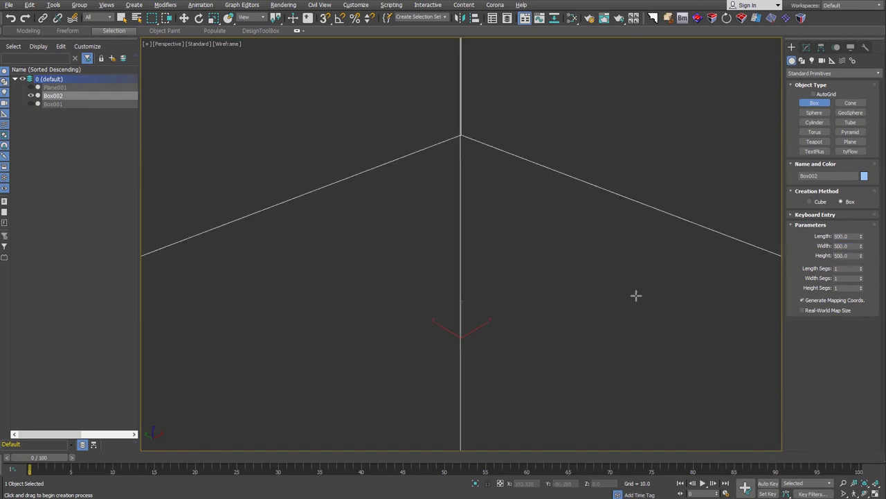
{"action": "key", "text": "z"}
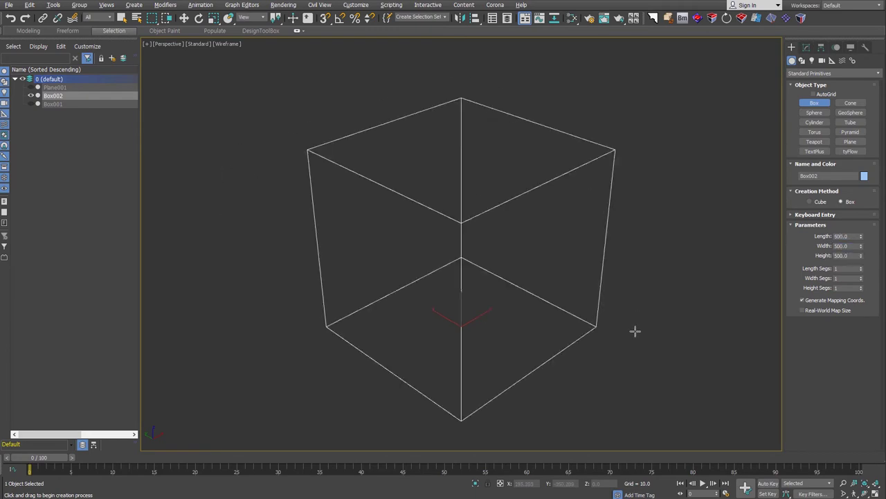
{"action": "key", "text": "F3"}
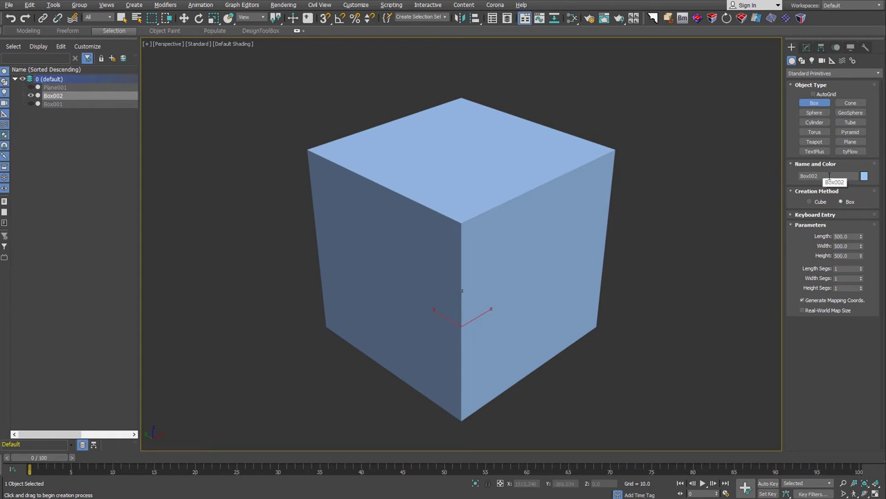
Change Box002's object colour from light blue to grey and turn on edged faces.
{"action": "left_click", "coordinate": [865, 177]}
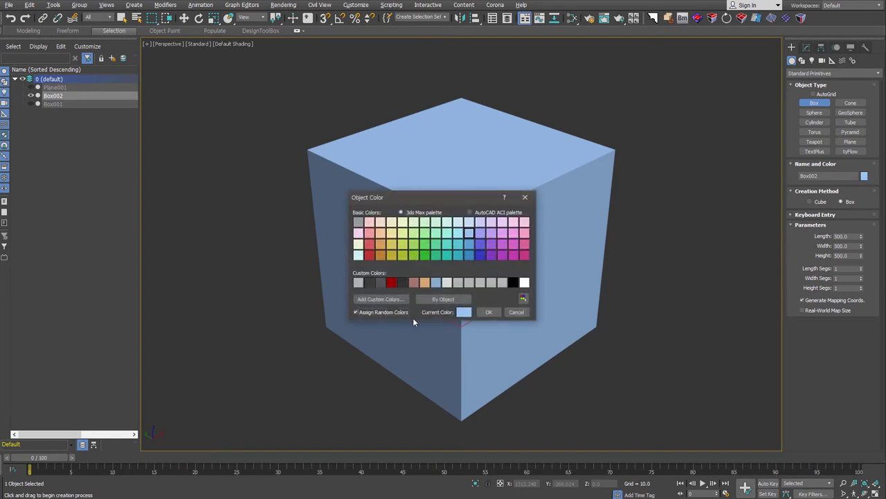
{"action": "left_click", "coordinate": [358, 282]}
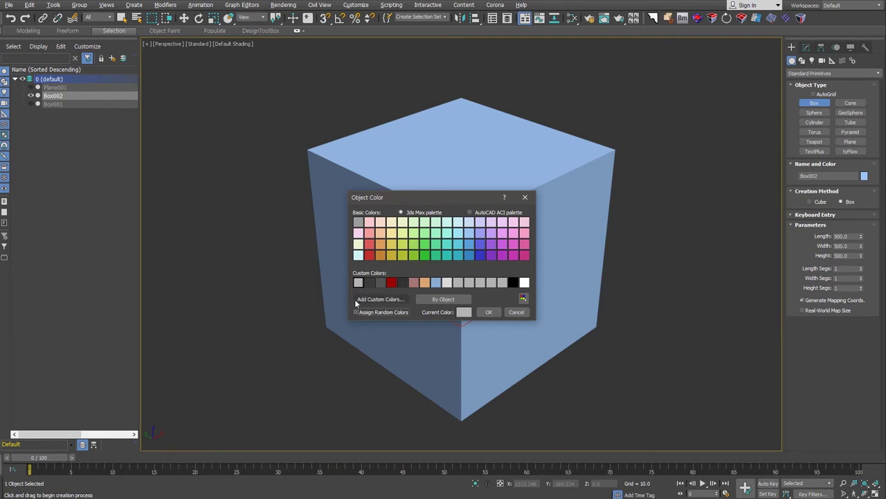
{"action": "left_click", "coordinate": [489, 312]}
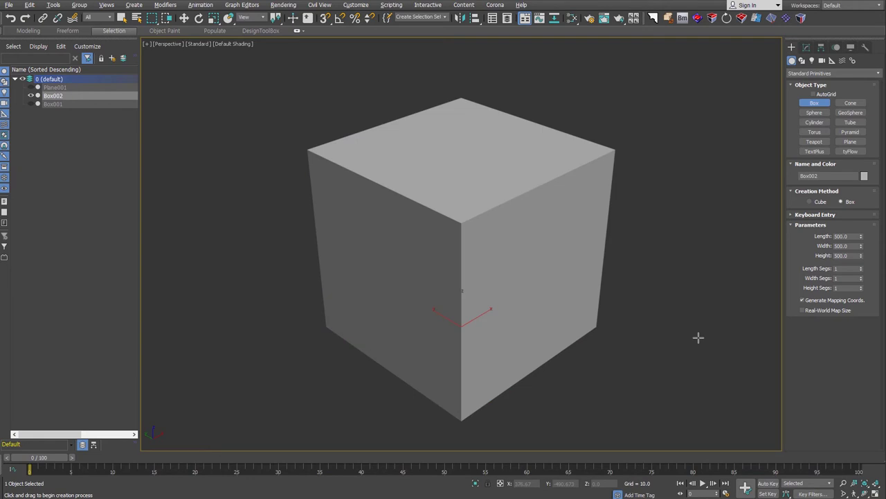
{"action": "key", "text": "F4"}
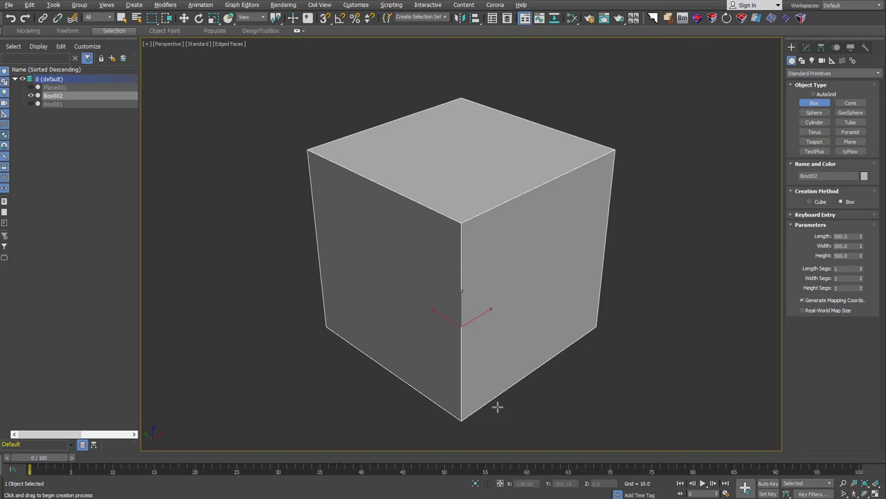
Convert Box002 to an Editable Poly and select all 12 edges in Edge mode.
{"action": "right_click", "coordinate": [468, 222]}
{"action": "right_click", "coordinate": [480, 236]}
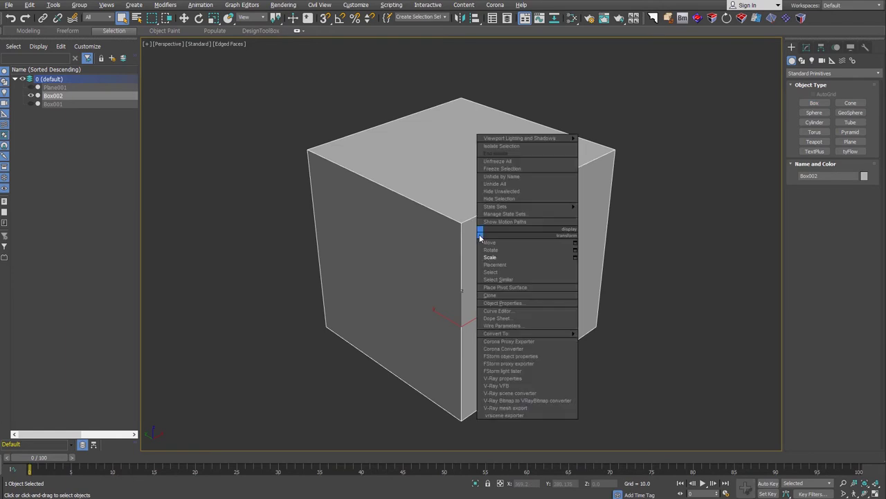
{"action": "mouse_move", "coordinate": [496, 333]}
{"action": "left_click", "coordinate": [628, 343]}
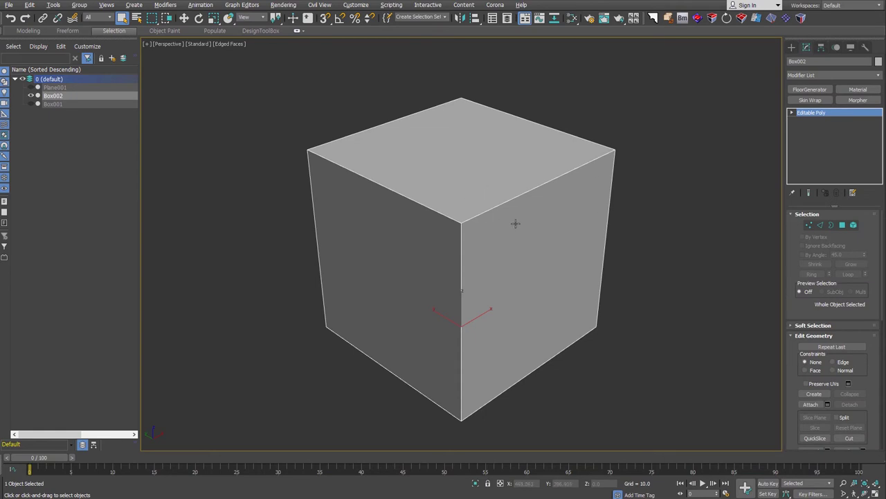
{"action": "left_click", "coordinate": [820, 225]}
{"action": "key", "text": "ctrl+a"}
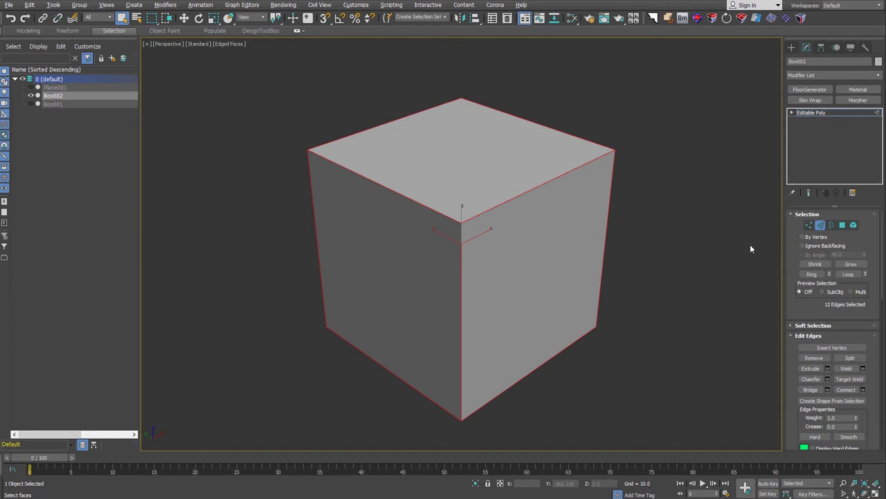
Open the edge Chamfer settings and set the chamfer amount and 3 segments.
{"action": "right_click", "coordinate": [493, 201]}
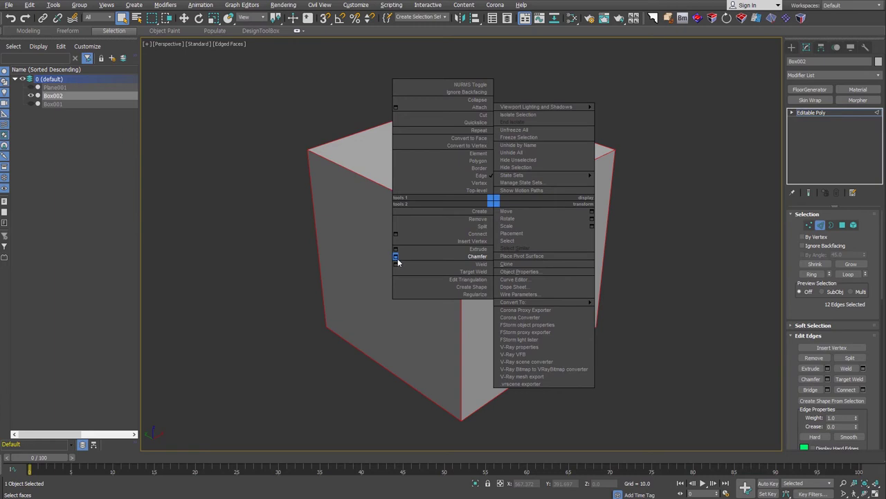
{"action": "left_click", "coordinate": [396, 258]}
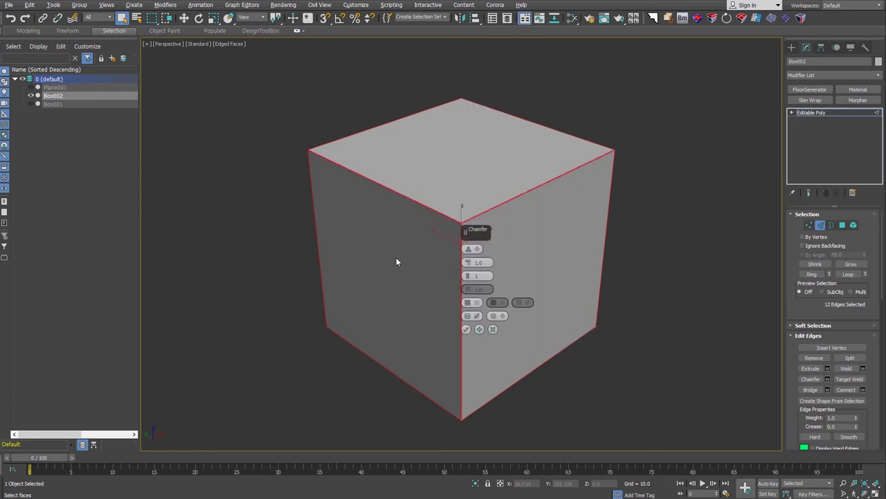
{"action": "type", "text": "1"}
{"action": "key", "text": "Return"}
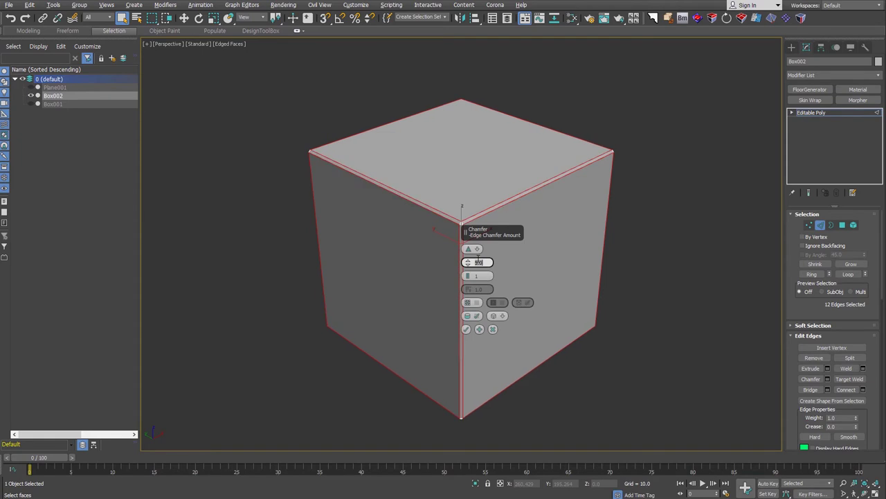
{"action": "left_click_drag", "start_coordinate": [465, 232], "coordinate": [506, 224]}
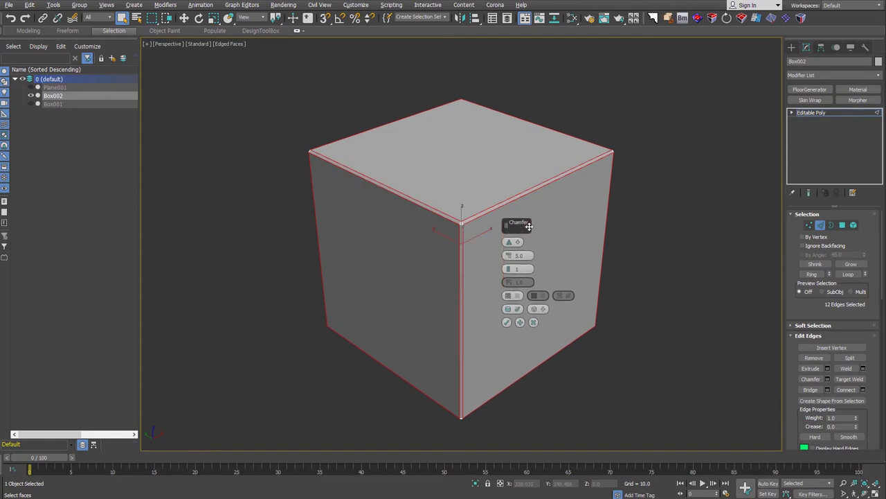
{"action": "left_click", "coordinate": [508, 268]}
{"action": "left_click", "coordinate": [509, 268]}
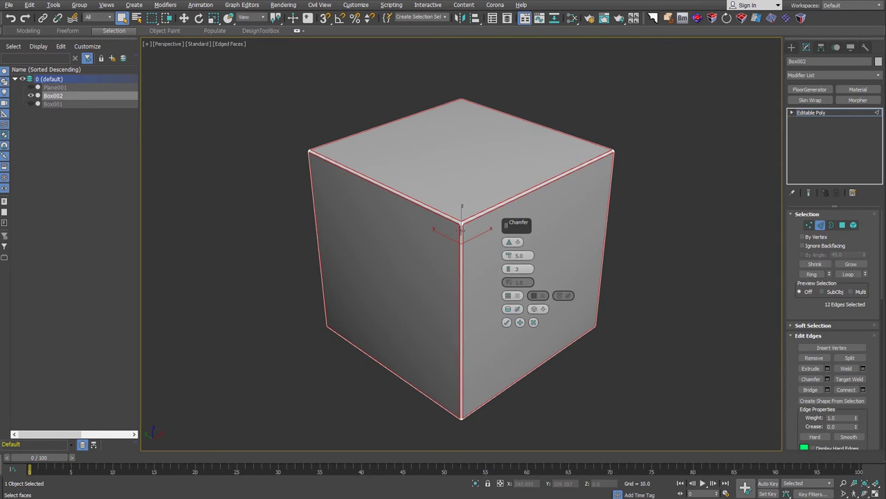
{"action": "scroll", "coordinate": [462, 220], "scroll_direction": "up", "scroll_amount": 2}
{"action": "scroll", "coordinate": [461, 217], "scroll_direction": "up", "scroll_amount": 4}
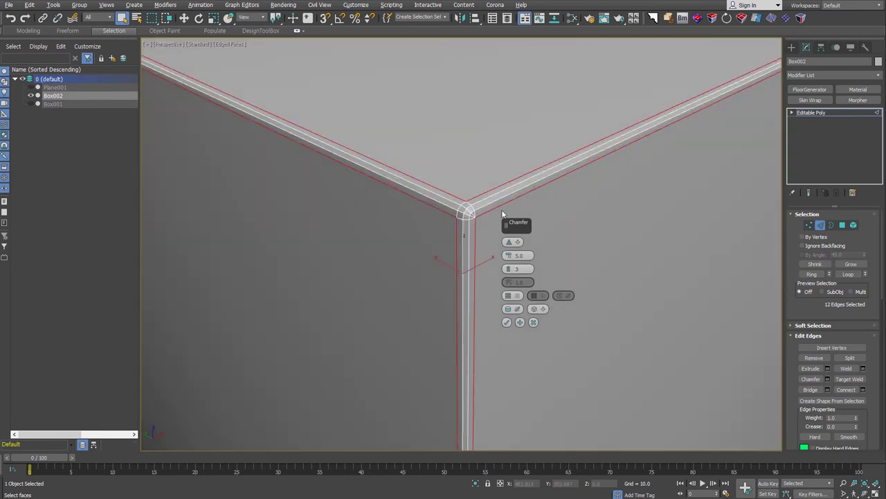
Switch the chamfer type to Quad Chamfer with tension 0.5 and commit it.
{"action": "left_click", "coordinate": [517, 243]}
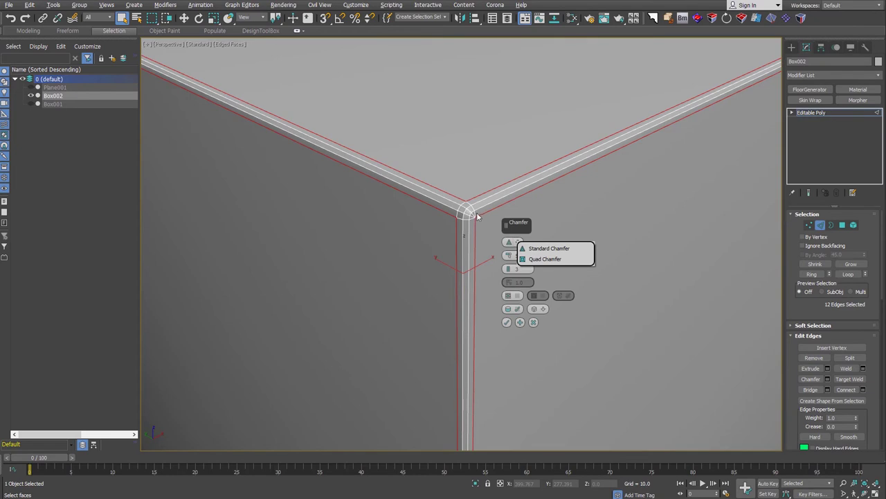
{"action": "left_click", "coordinate": [569, 260]}
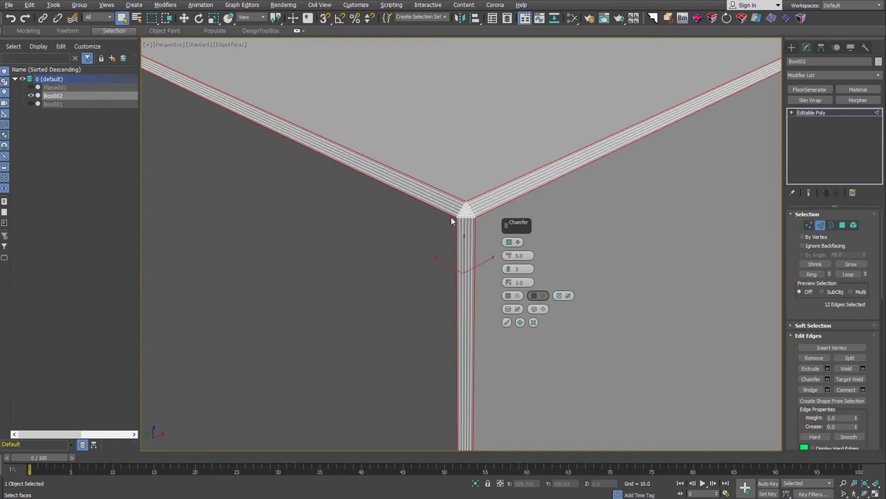
{"action": "double_click", "coordinate": [519, 283]}
{"action": "type", "text": "0.8"}
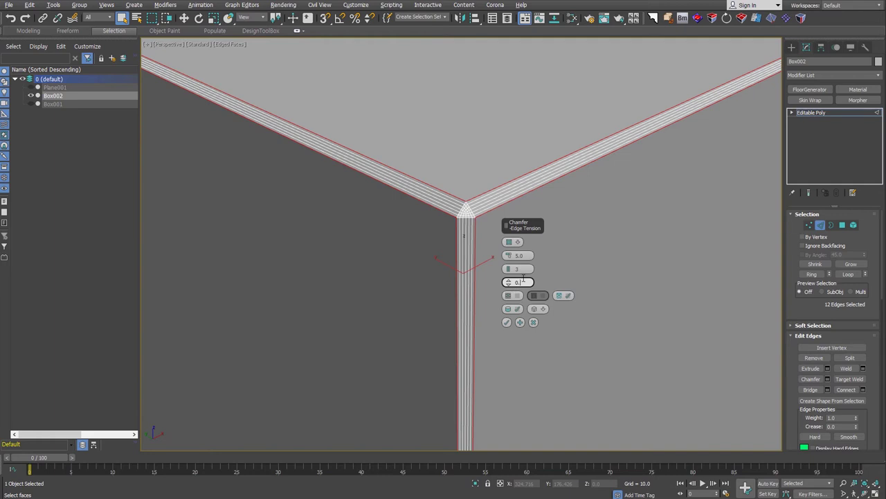
{"action": "key", "text": "Return"}
{"action": "type", "text": "0.5"}
{"action": "key", "text": "Return"}
{"action": "left_click", "coordinate": [506, 322]}
Deselect the cube's edges, reframe the view around it, and open the viewport label menu.
{"action": "key", "text": "z"}
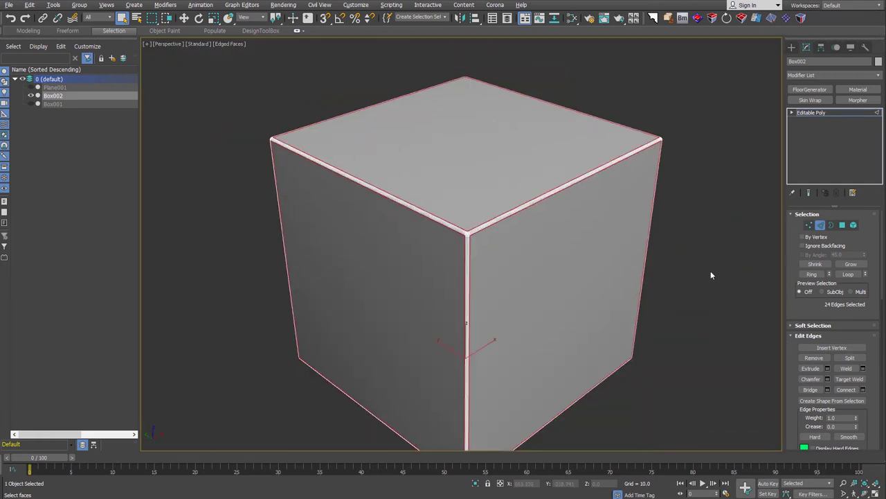
{"action": "left_click", "coordinate": [706, 275]}
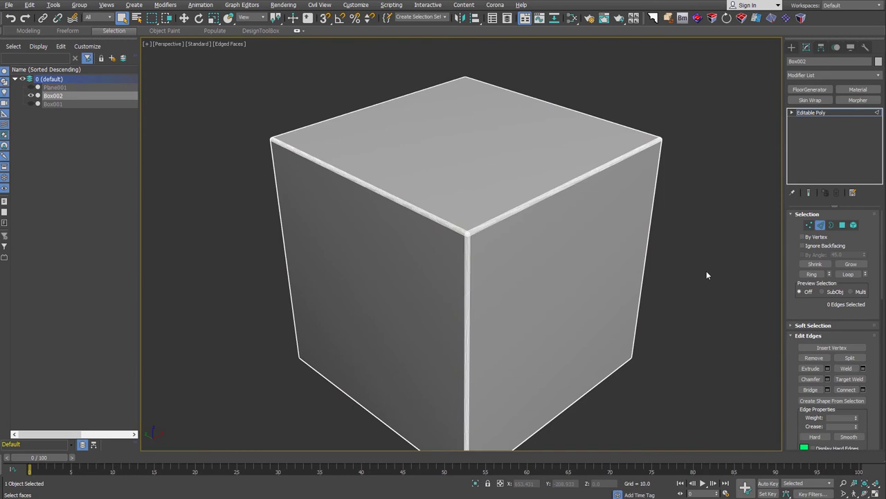
{"action": "scroll", "coordinate": [543, 279], "scroll_direction": "down", "scroll_amount": 3}
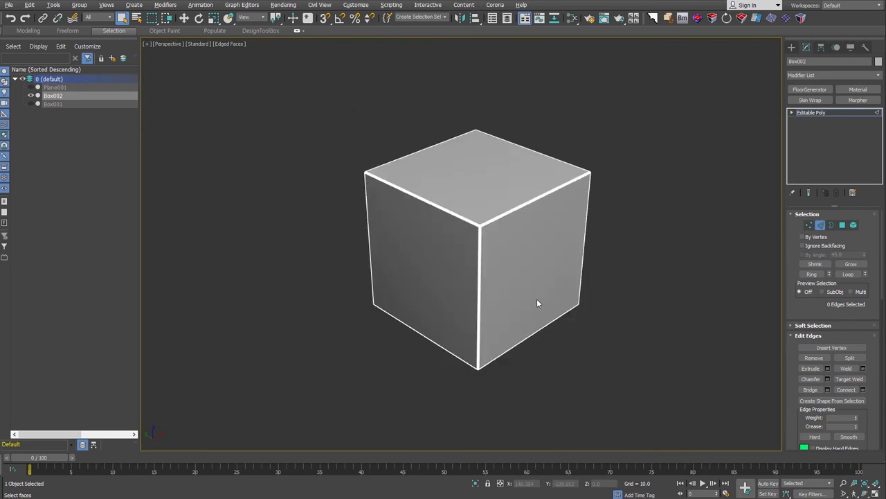
{"action": "middle_click_drag", "start_coordinate": [520, 275], "coordinate": [541, 277], "text": "alt"}
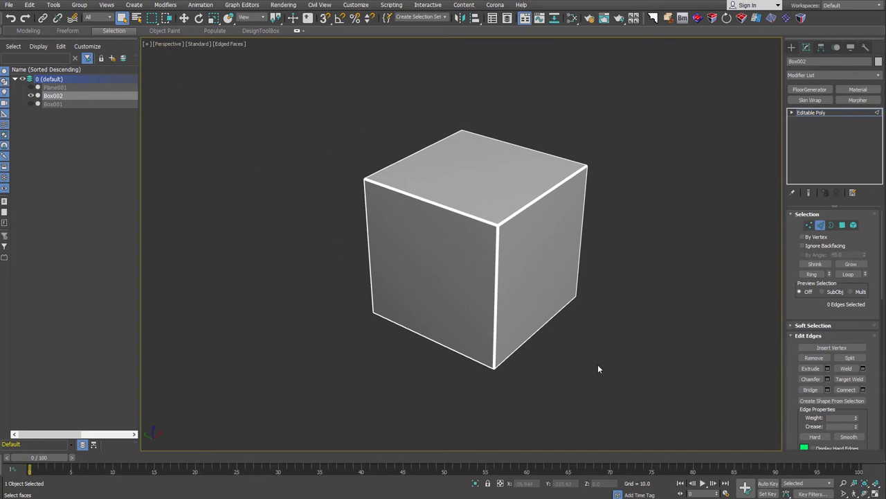
{"action": "middle_click_drag", "start_coordinate": [596, 366], "coordinate": [595, 380]}
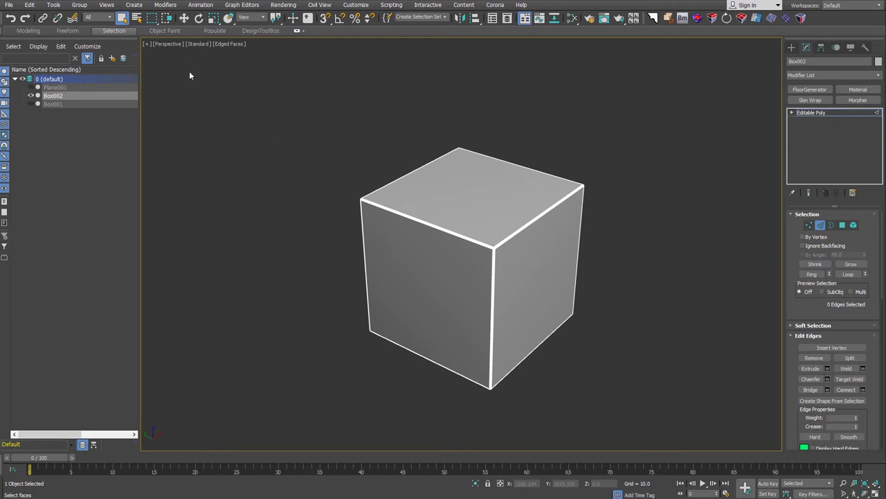
{"action": "left_click", "coordinate": [167, 45]}
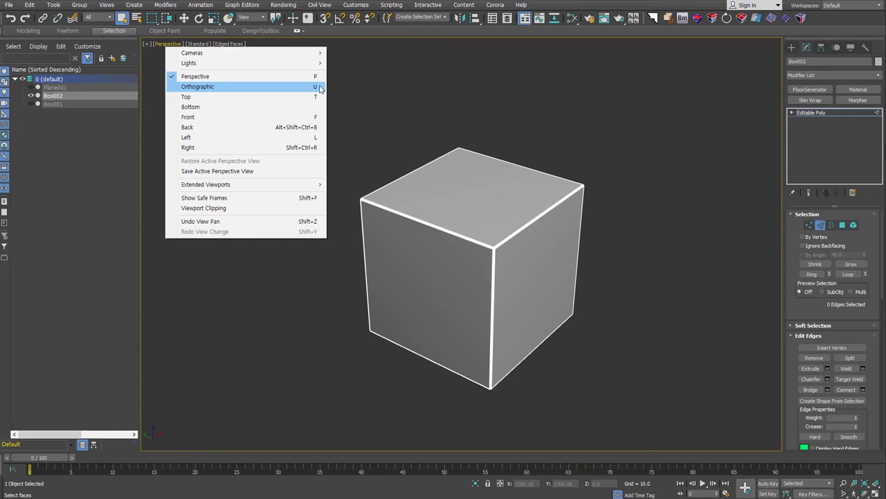
Switch the viewport to orthographic projection and orbit slightly around the cube.
{"action": "left_click", "coordinate": [320, 88]}
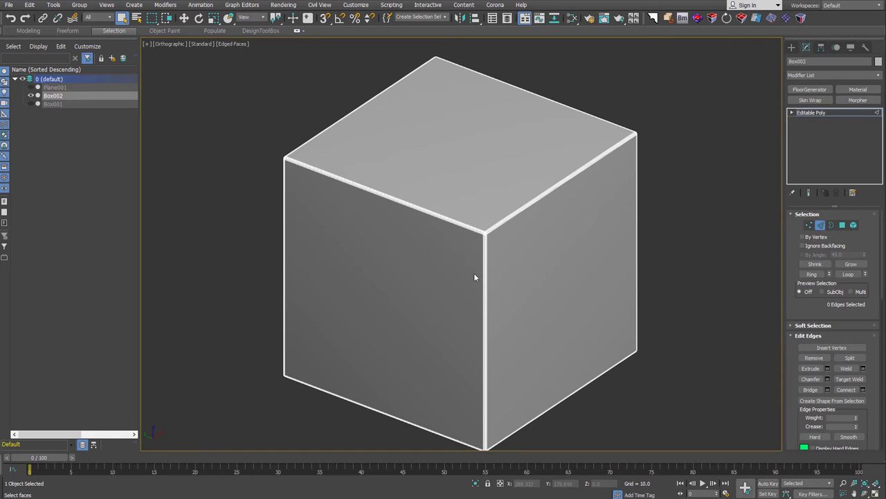
{"action": "middle_click_drag", "start_coordinate": [445, 309], "coordinate": [447, 300], "text": "alt"}
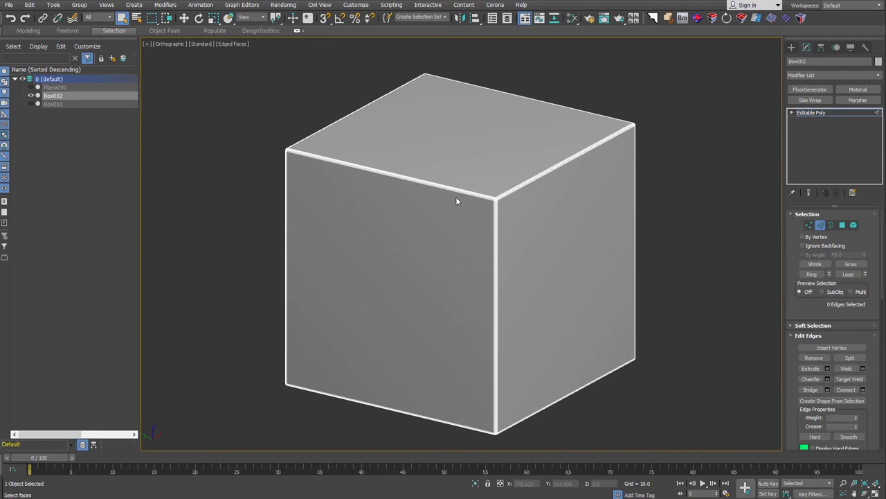
{"action": "middle_click_drag", "start_coordinate": [443, 211], "coordinate": [430, 291], "text": "alt"}
{"action": "left_click", "coordinate": [419, 420]}
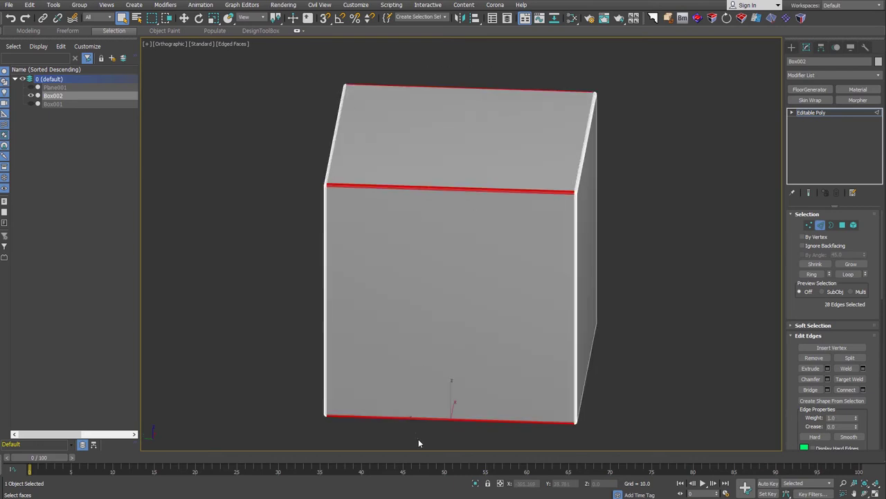
{"action": "left_click", "coordinate": [848, 390]}
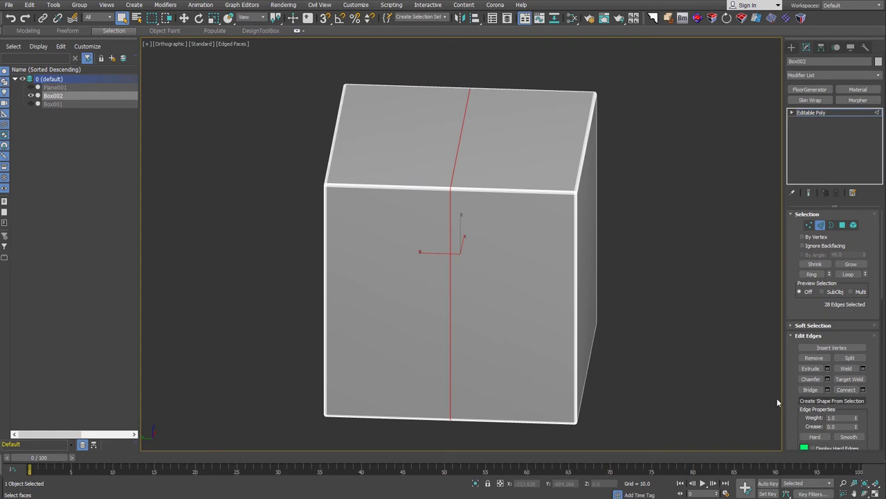
{"action": "middle_click_drag", "start_coordinate": [466, 287], "coordinate": [421, 261], "text": "alt"}
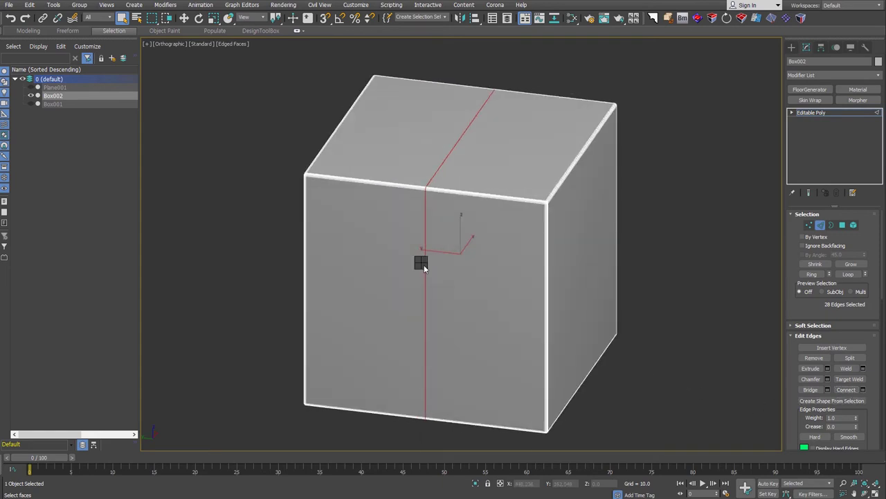
{"action": "right_click", "coordinate": [421, 261]}
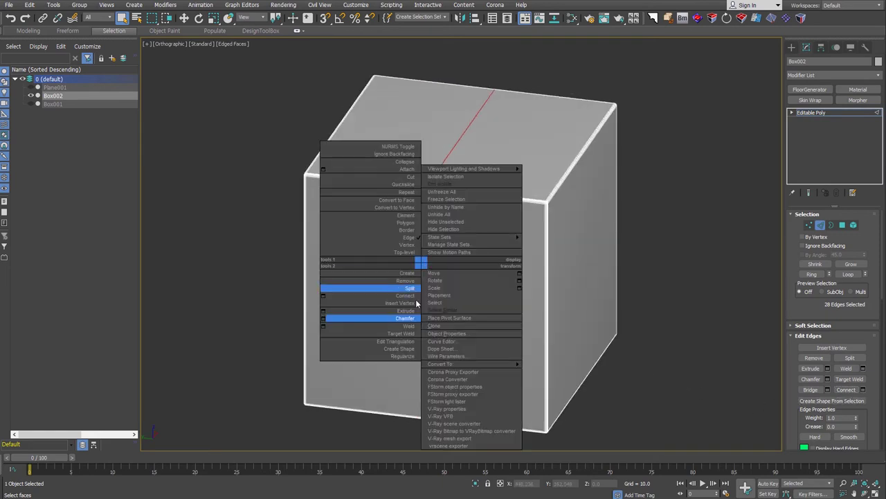
{"action": "left_click", "coordinate": [323, 320]}
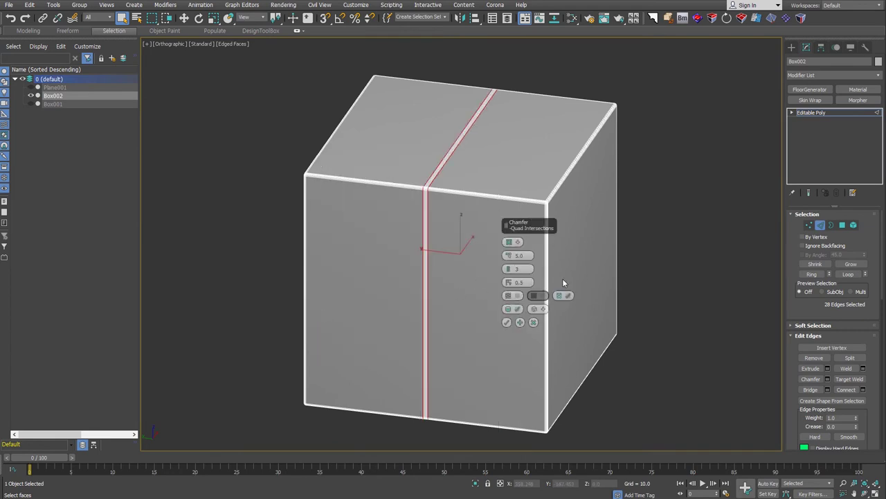
{"action": "left_click_drag", "start_coordinate": [510, 268], "coordinate": [509, 273]}
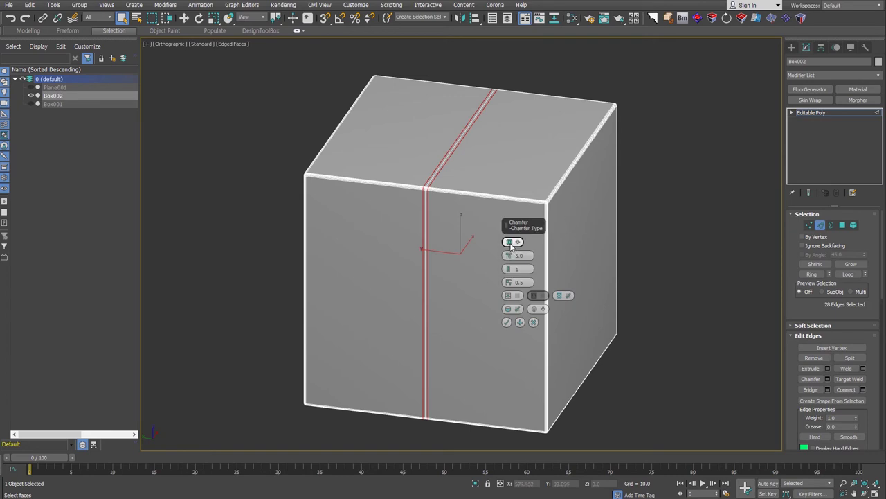
{"action": "left_click", "coordinate": [510, 243]}
{"action": "left_click", "coordinate": [562, 249]}
{"action": "left_click_drag", "start_coordinate": [509, 255], "coordinate": [512, 215]}
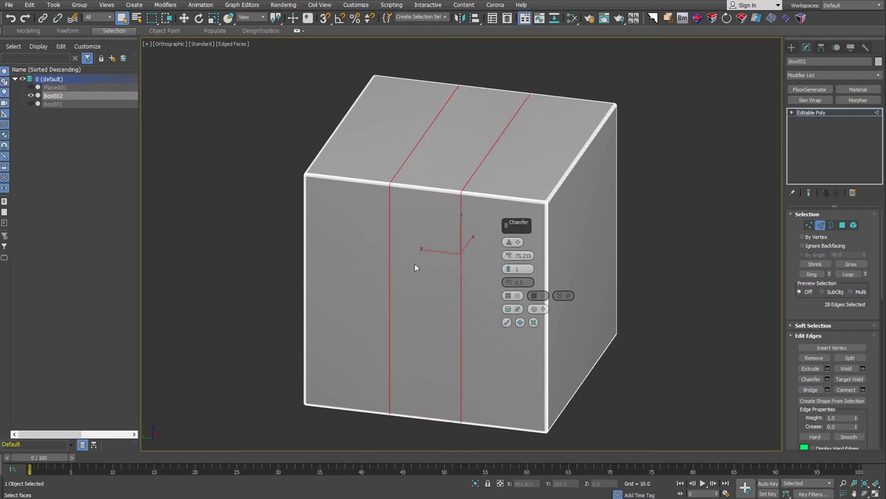
{"action": "left_click", "coordinate": [506, 322]}
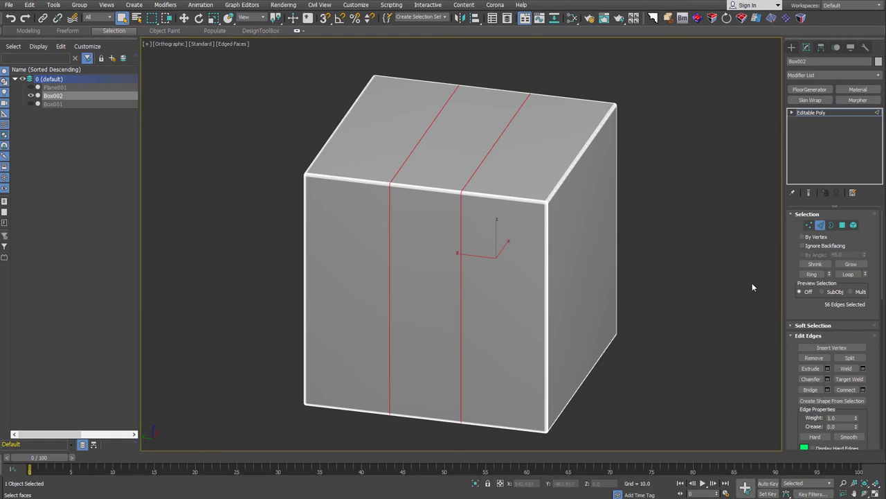
{"action": "key", "text": "ctrl+z"}
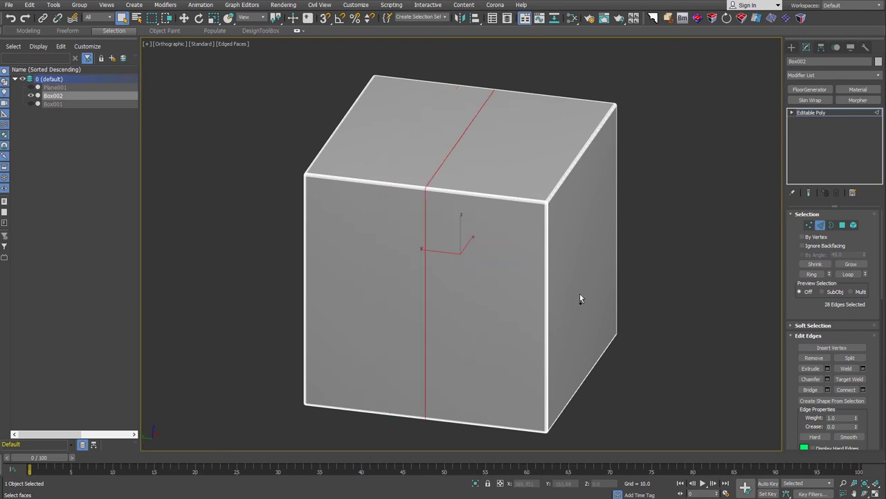
{"action": "key", "text": "ctrl+z"}
{"action": "key", "text": "ctrl+z"}
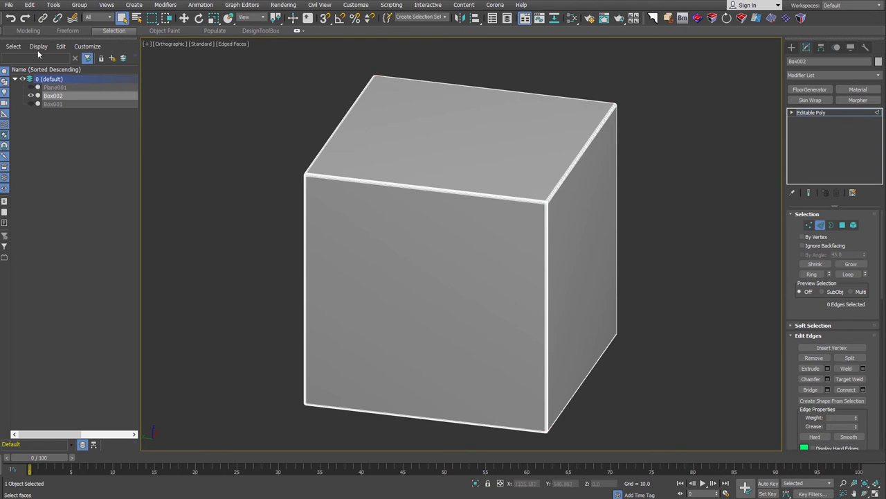
Activate Swift Loop and add two vertical loops dividing the cube's front into thirds.
{"action": "left_click", "coordinate": [28, 31]}
{"action": "left_click", "coordinate": [341, 44]}
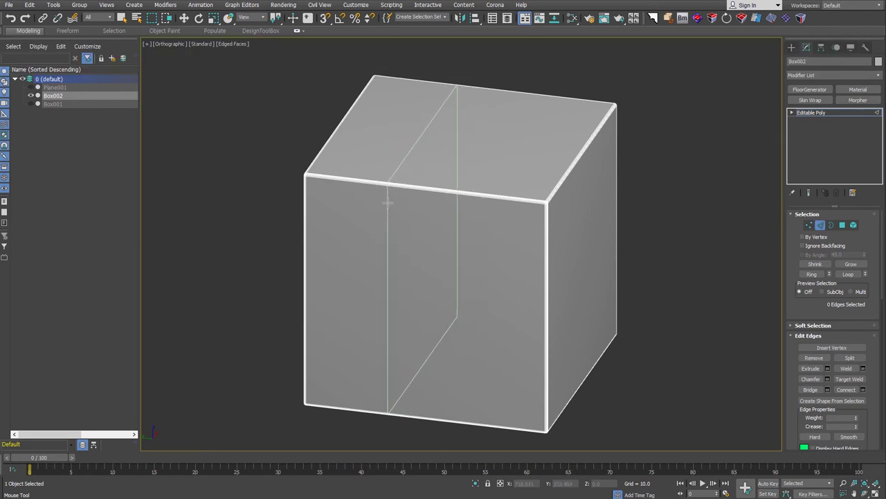
{"action": "left_click", "coordinate": [388, 202]}
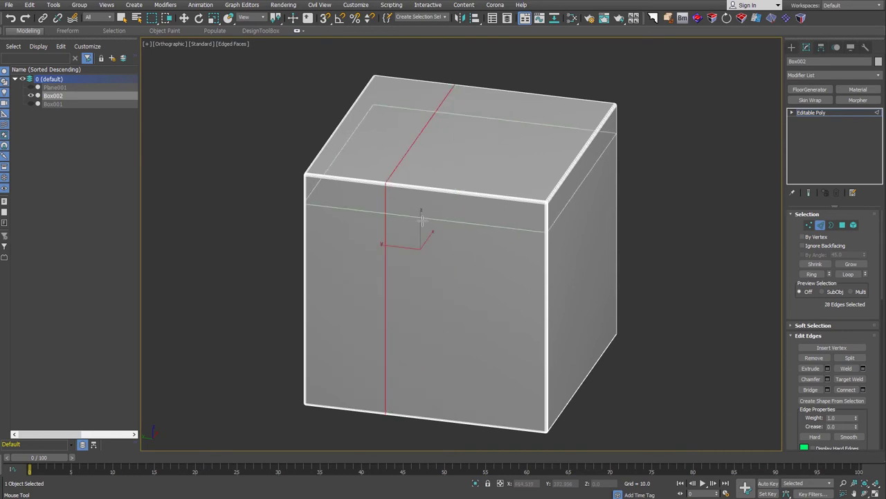
{"action": "left_click", "coordinate": [457, 228]}
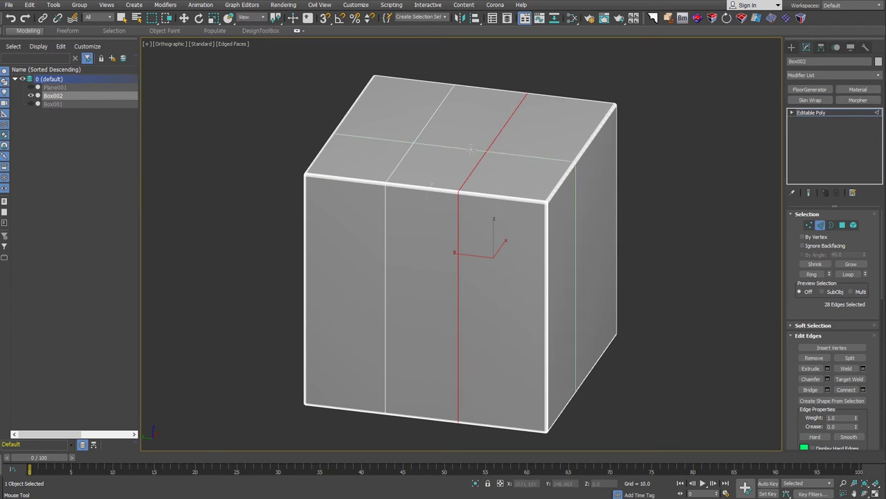
Add loops across the right face, near the bottom, and along the top's front edge.
{"action": "left_click", "coordinate": [421, 334]}
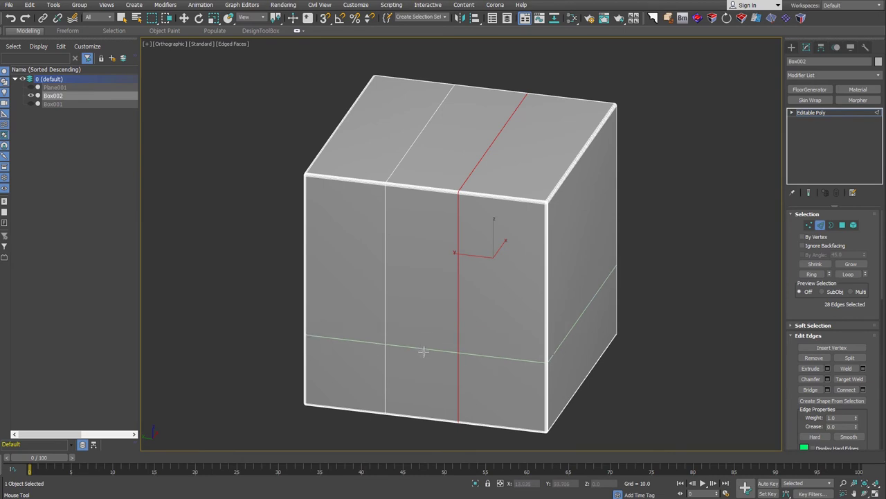
{"action": "left_click", "coordinate": [422, 357]}
{"action": "left_click", "coordinate": [460, 165]}
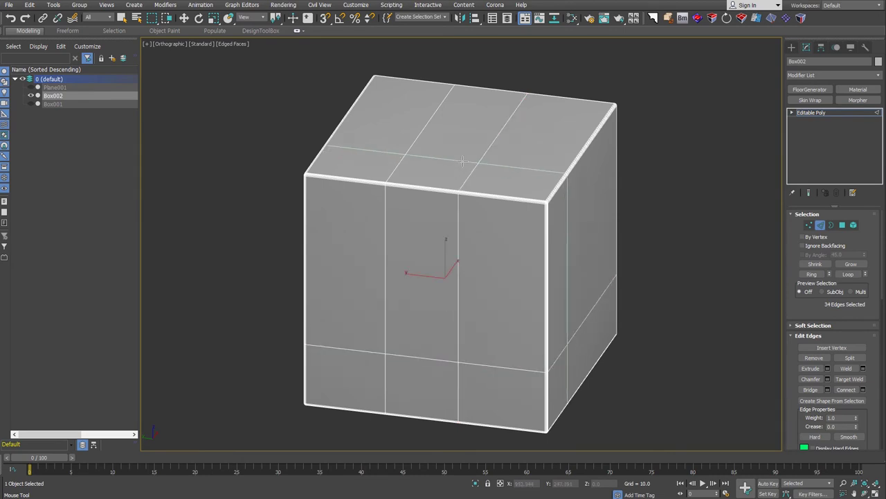
{"action": "left_click", "coordinate": [463, 161]}
{"action": "left_click", "coordinate": [630, 355]}
{"action": "mouse_move", "coordinate": [432, 180]}
{"action": "middle_mouse_down", "text": "alt"}
{"action": "mouse_move", "coordinate": [499, 231]}
{"action": "mouse_move", "coordinate": [461, 232]}
{"action": "mouse_move", "coordinate": [514, 182]}
{"action": "middle_mouse_up", "text": "alt"}
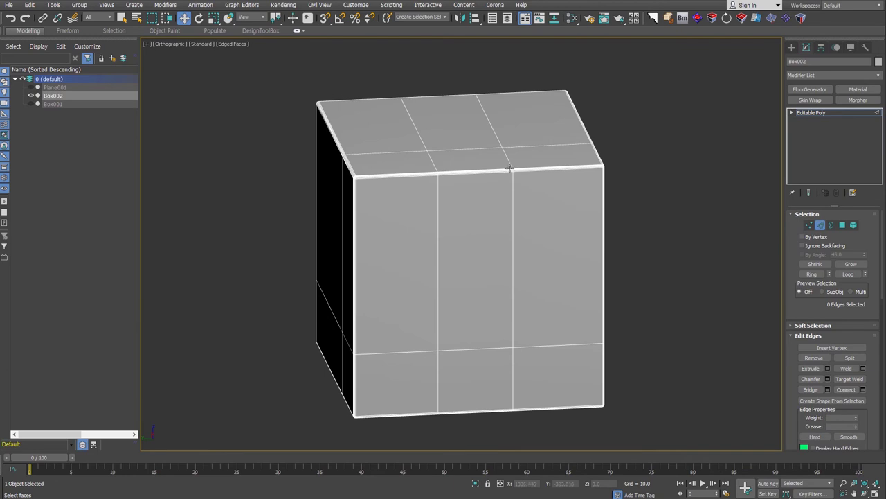
Switch to Polygon mode, zoom in and select the middle square on the cube's top.
{"action": "scroll", "coordinate": [504, 167], "scroll_direction": "up", "scroll_amount": 2}
{"action": "key", "text": "4"}
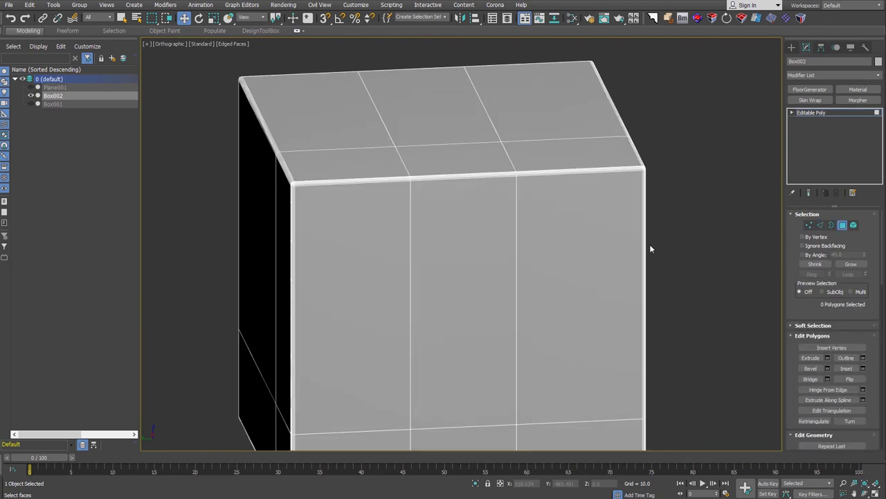
{"action": "scroll", "coordinate": [510, 194], "scroll_direction": "up", "scroll_amount": 1}
{"action": "scroll", "coordinate": [511, 194], "scroll_direction": "up", "scroll_amount": 3}
{"action": "left_click", "coordinate": [509, 171]}
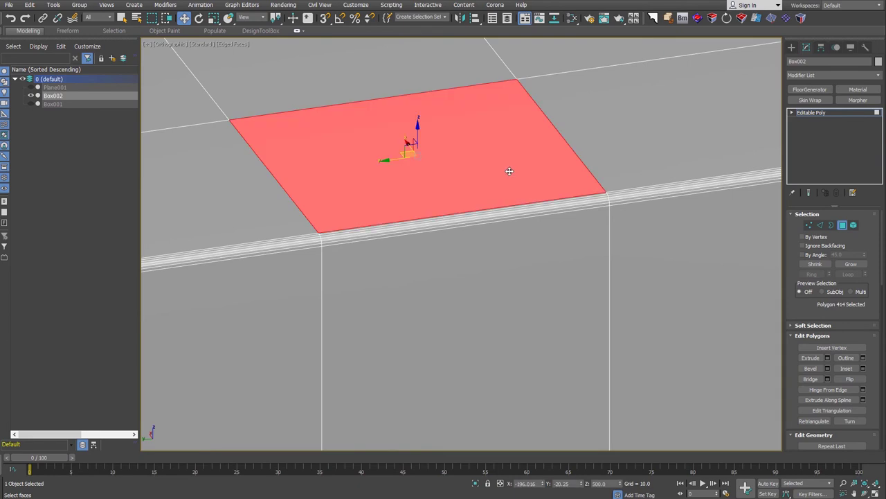
Select the chamfer strips curving over the top front edge down to the front face.
{"action": "scroll", "coordinate": [601, 191], "scroll_direction": "up", "scroll_amount": 1}
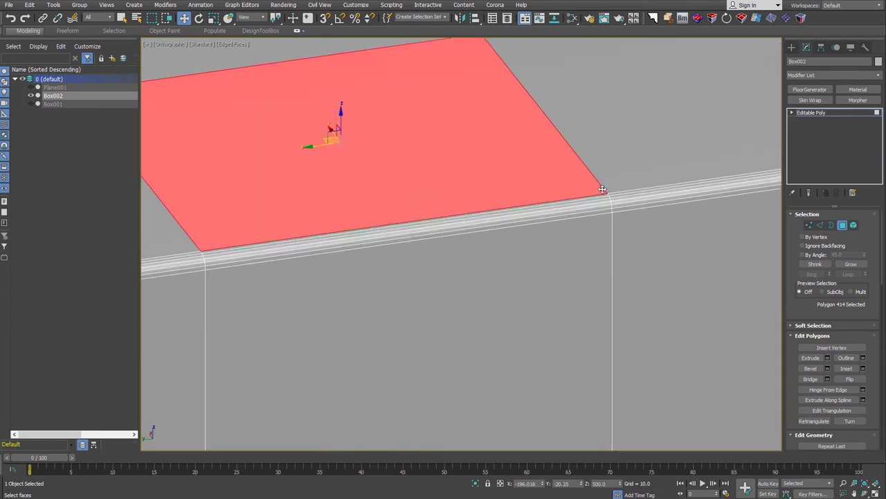
{"action": "scroll", "coordinate": [602, 199], "scroll_direction": "up", "scroll_amount": 1}
{"action": "left_click", "coordinate": [602, 201]}
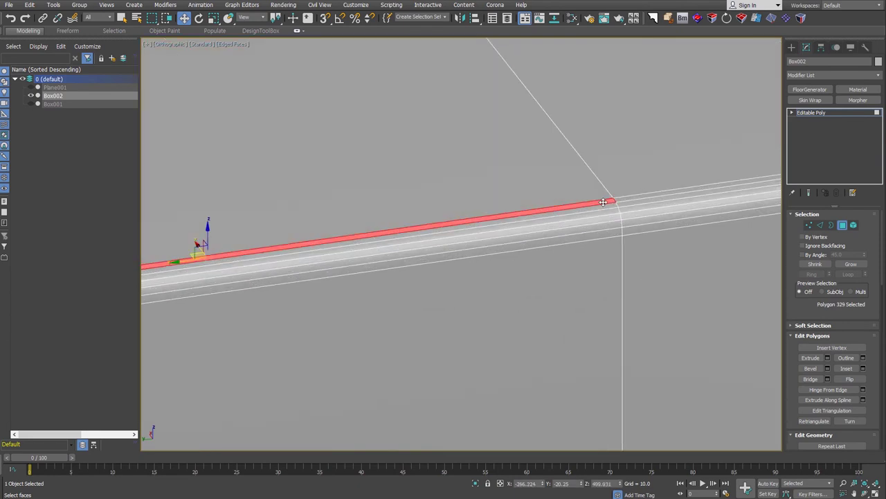
{"action": "left_click", "coordinate": [580, 194]}
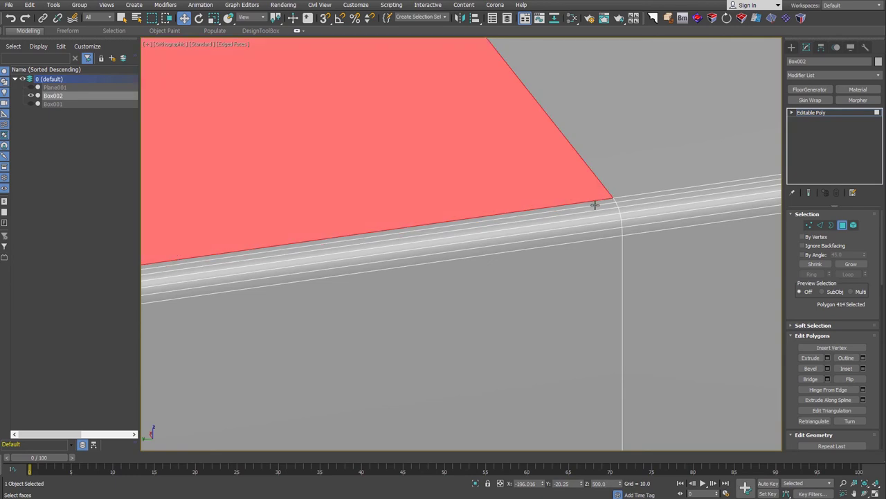
{"action": "left_click", "coordinate": [595, 203], "text": "ctrl"}
{"action": "left_click", "coordinate": [596, 207], "text": "ctrl"}
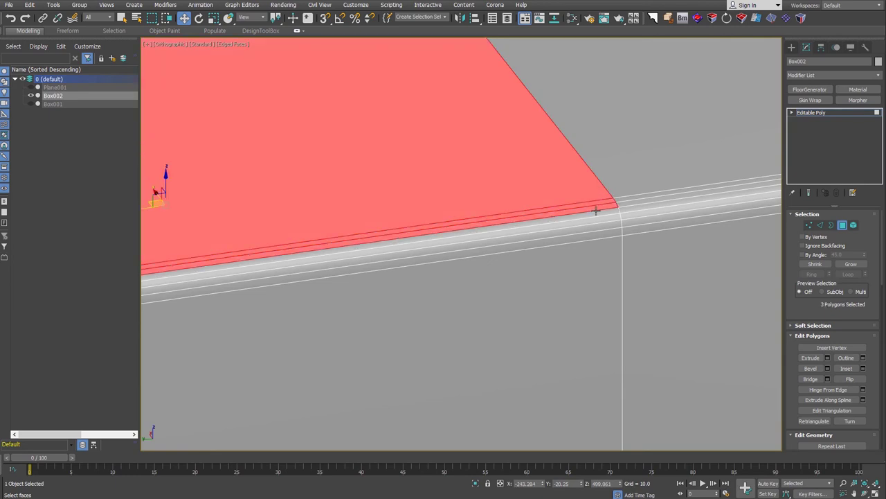
{"action": "left_click", "coordinate": [596, 212], "text": "ctrl"}
{"action": "left_click", "coordinate": [596, 218], "text": "ctrl"}
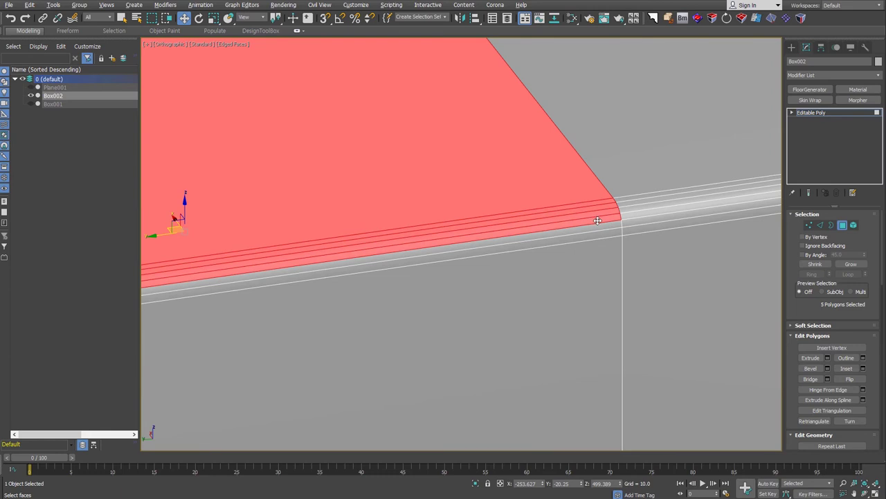
{"action": "left_click", "coordinate": [598, 219], "text": "alt"}
{"action": "left_click", "coordinate": [599, 215], "text": "alt"}
{"action": "left_click", "coordinate": [599, 211], "text": "alt"}
{"action": "left_click", "coordinate": [599, 212], "text": "ctrl"}
{"action": "left_click", "coordinate": [598, 217], "text": "ctrl"}
{"action": "left_click", "coordinate": [597, 223], "text": "ctrl"}
{"action": "left_click", "coordinate": [596, 229], "text": "ctrl"}
{"action": "left_click", "coordinate": [595, 234], "text": "ctrl"}
{"action": "left_click", "coordinate": [593, 271], "text": "ctrl"}
Zoom out, test-select the right-hand polygon column, and clear the selection.
{"action": "scroll", "coordinate": [578, 201], "scroll_direction": "down", "scroll_amount": 5}
{"action": "scroll", "coordinate": [578, 200], "scroll_direction": "down", "scroll_amount": 3}
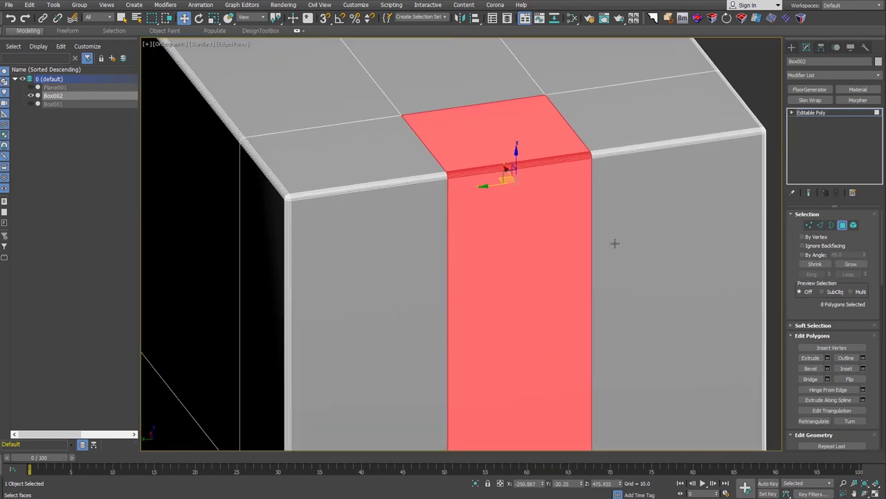
{"action": "scroll", "coordinate": [615, 244], "scroll_direction": "down", "scroll_amount": 5}
{"action": "left_click", "coordinate": [678, 146]}
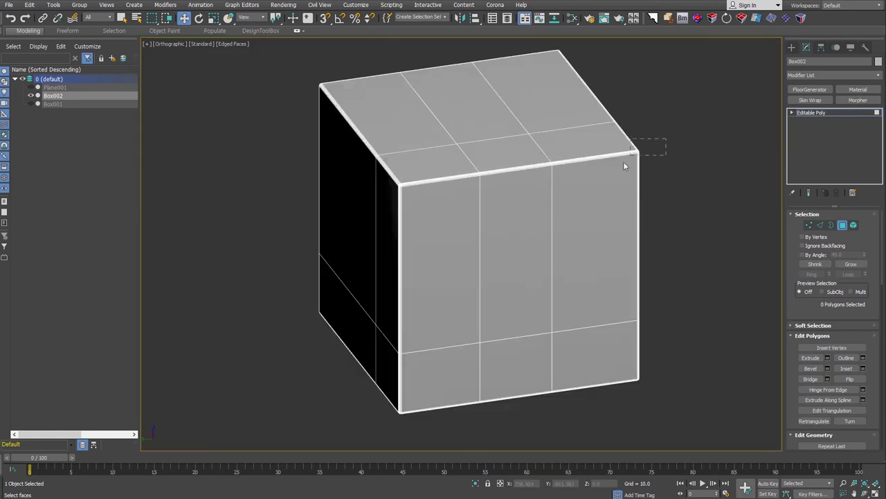
{"action": "left_click_drag", "start_coordinate": [621, 163], "coordinate": [622, 165]}
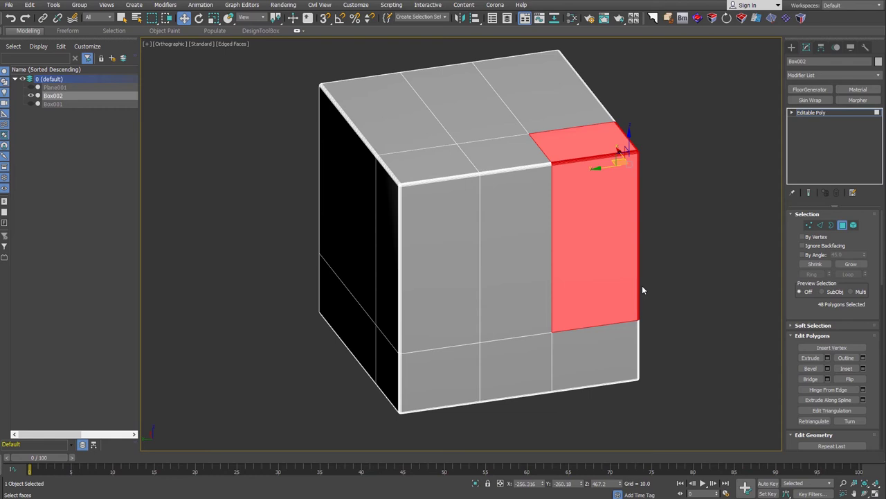
{"action": "left_click", "coordinate": [642, 290]}
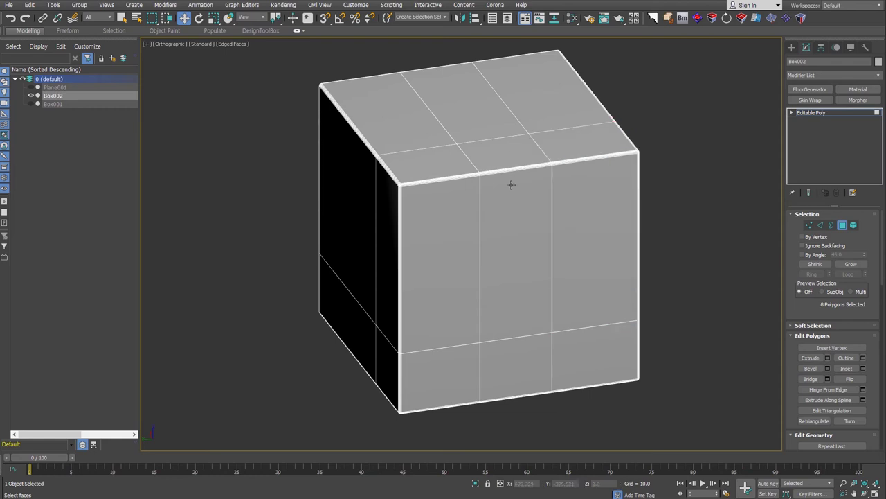
Select the 8-face middle strip wrapping over the cube's top front edge.
{"action": "mouse_move", "coordinate": [523, 186]}
{"action": "middle_mouse_down", "text": "alt"}
{"action": "mouse_move", "coordinate": [553, 220]}
{"action": "mouse_move", "coordinate": [603, 229]}
{"action": "mouse_move", "coordinate": [617, 217]}
{"action": "middle_mouse_up", "text": "alt"}
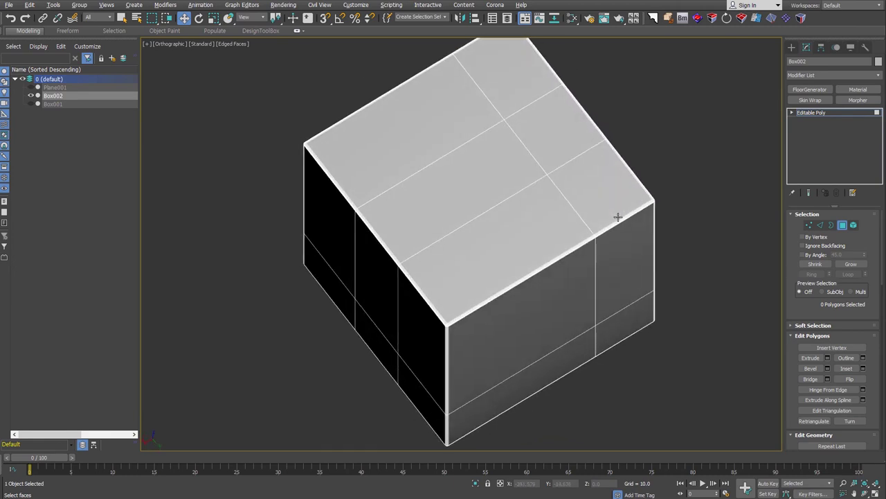
{"action": "left_click", "coordinate": [590, 130]}
{"action": "middle_click_drag", "start_coordinate": [663, 201], "coordinate": [593, 309], "text": "alt"}
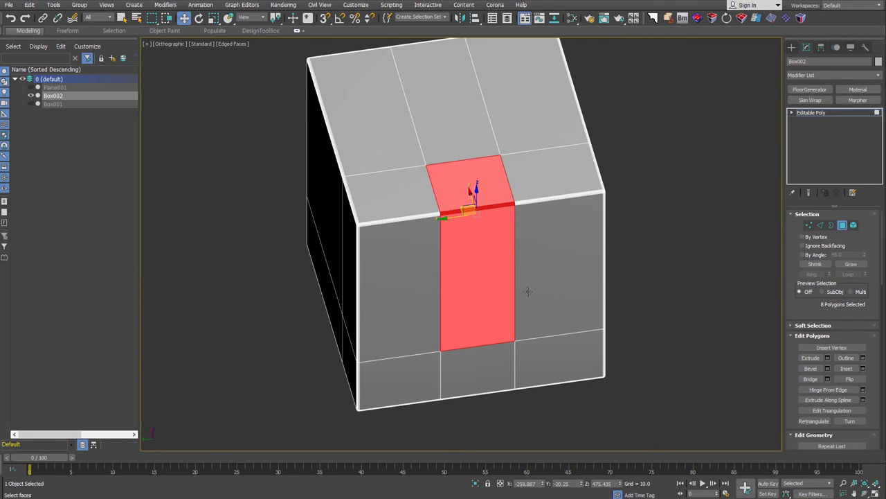
{"action": "mouse_move", "coordinate": [584, 302]}
{"action": "middle_mouse_down", "text": "alt"}
{"action": "mouse_move", "coordinate": [572, 309]}
{"action": "mouse_move", "coordinate": [548, 293]}
{"action": "middle_mouse_up", "text": "alt"}
{"action": "left_click_drag", "start_coordinate": [804, 305], "coordinate": [825, 98]}
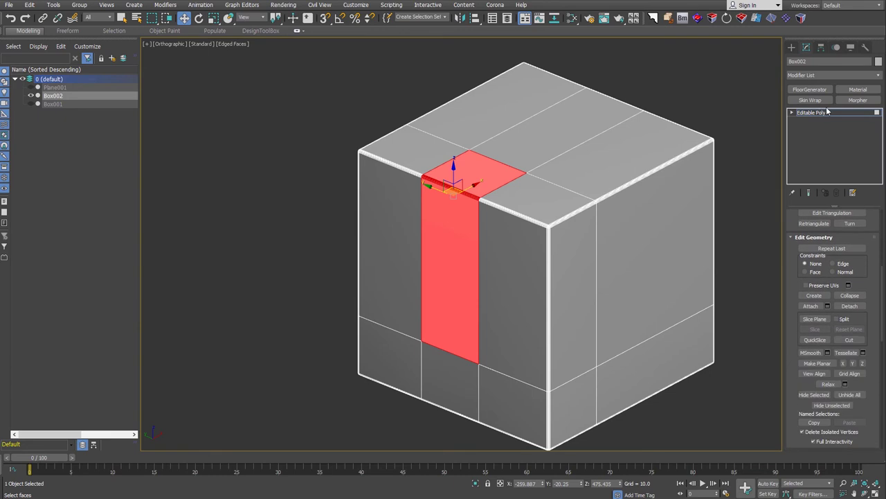
Detach the strip as Object001, test-move it, then undo the move and the detach.
{"action": "left_click", "coordinate": [850, 306]}
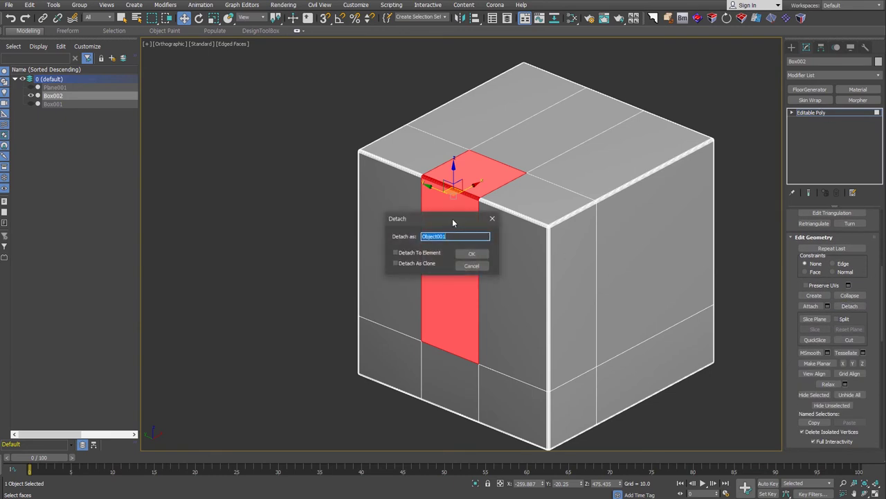
{"action": "left_click", "coordinate": [472, 254]}
{"action": "left_click", "coordinate": [811, 112]}
{"action": "left_click", "coordinate": [792, 47]}
{"action": "left_click", "coordinate": [725, 85]}
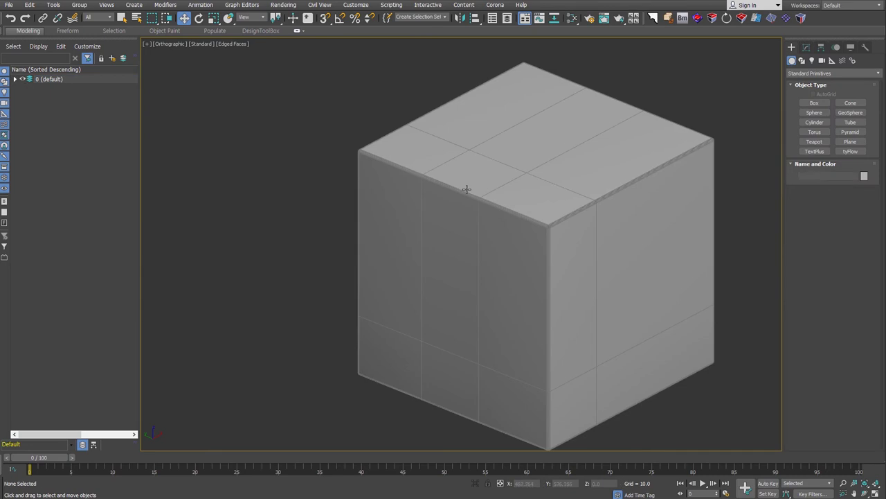
{"action": "left_click", "coordinate": [467, 189]}
{"action": "mouse_move", "coordinate": [528, 362]}
{"action": "left_mouse_down"}
{"action": "mouse_move", "coordinate": [384, 316]}
{"action": "mouse_move", "coordinate": [373, 333]}
{"action": "left_mouse_up"}
{"action": "key", "text": "ctrl+z"}
{"action": "key", "text": "ctrl+z"}
{"action": "key", "text": "ctrl+z"}
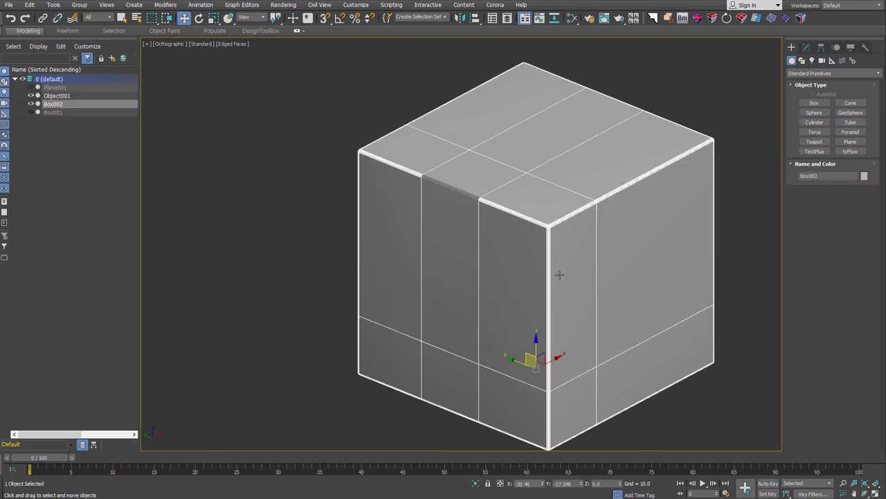
{"action": "key", "text": "ctrl+z"}
Detach the strip again as a clone named Object001, leaving Box002 intact.
{"action": "left_click", "coordinate": [850, 315]}
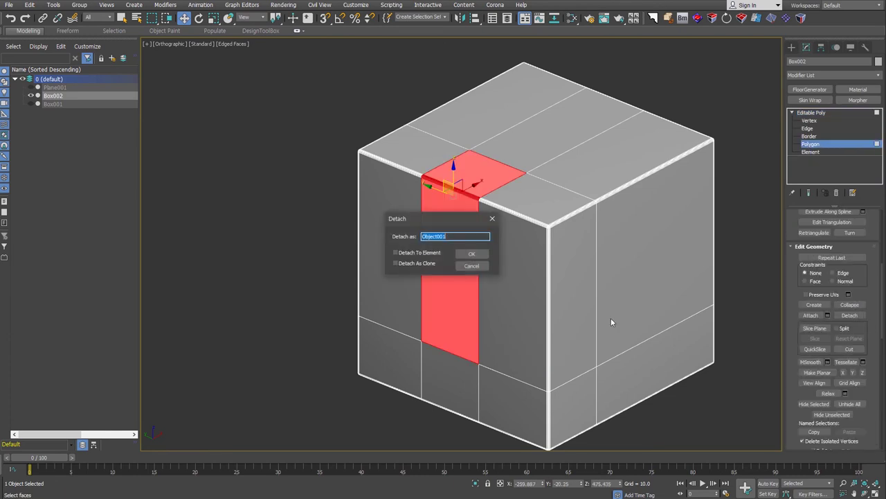
{"action": "left_click", "coordinate": [429, 264]}
{"action": "left_click", "coordinate": [430, 266]}
{"action": "left_click_drag", "start_coordinate": [488, 236], "coordinate": [410, 232]}
{"action": "left_click", "coordinate": [472, 253]}
{"action": "left_click", "coordinate": [730, 377]}
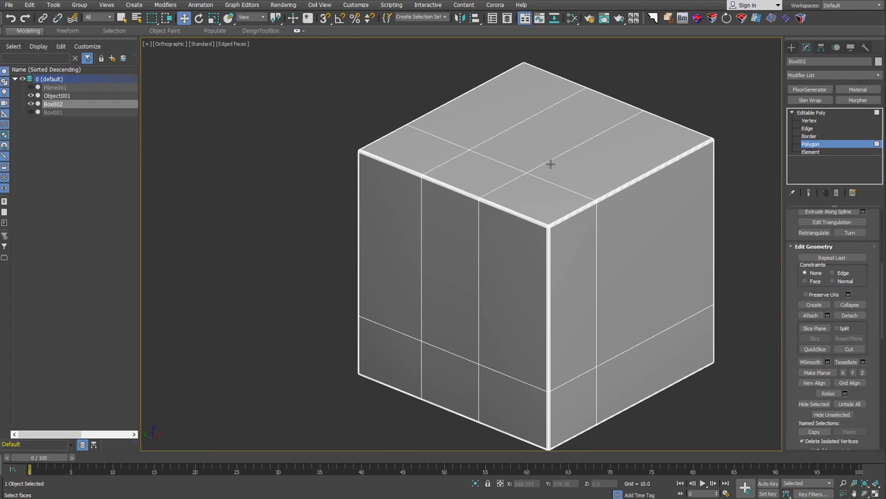
Select the three edge loops across the cube's top and remove them.
{"action": "key", "text": "2"}
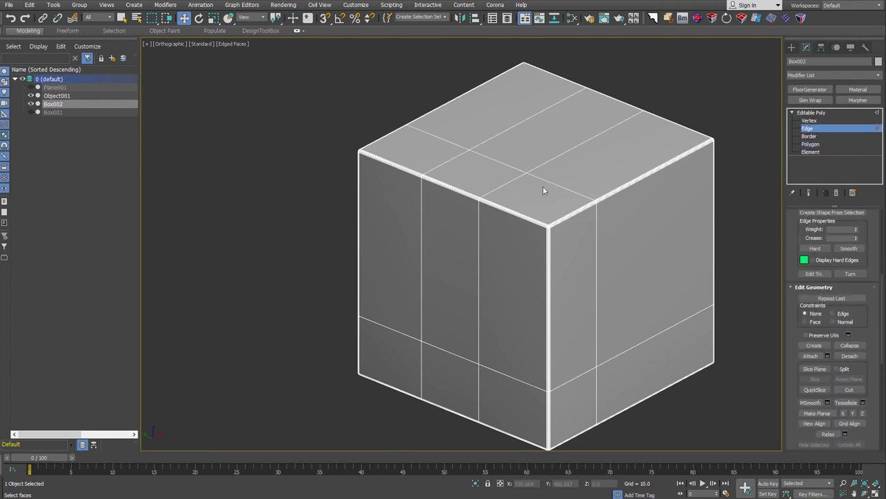
{"action": "double_click", "coordinate": [547, 182]}
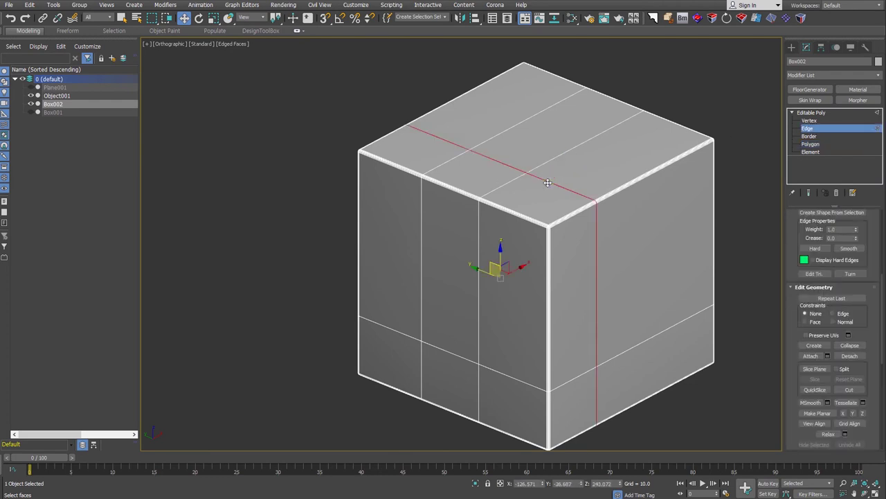
{"action": "left_click", "coordinate": [535, 196]}
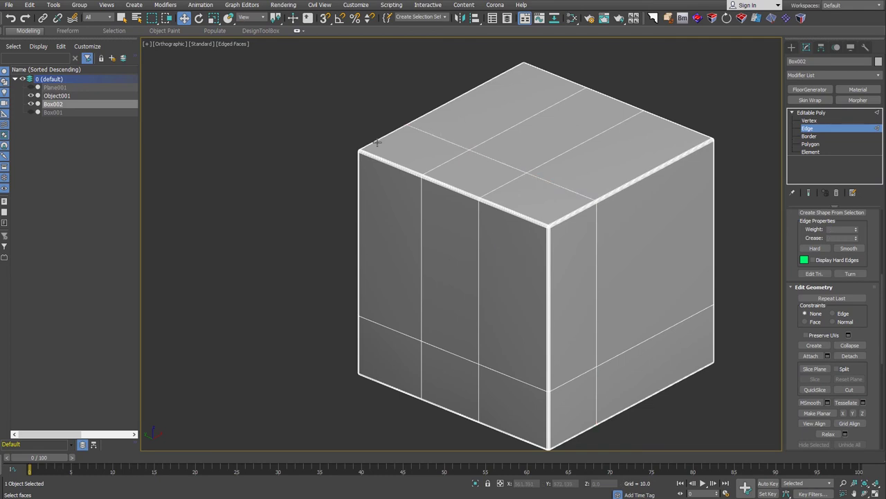
{"action": "double_click", "coordinate": [557, 184]}
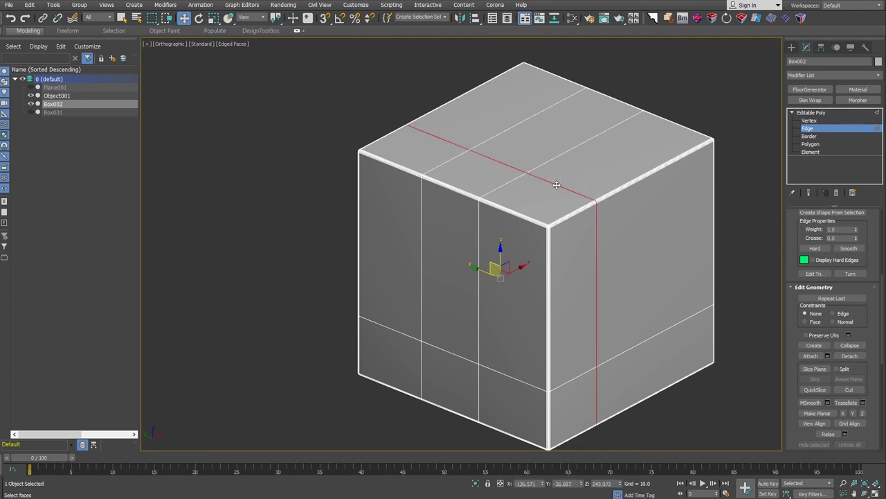
{"action": "double_click", "coordinate": [502, 186], "text": "ctrl"}
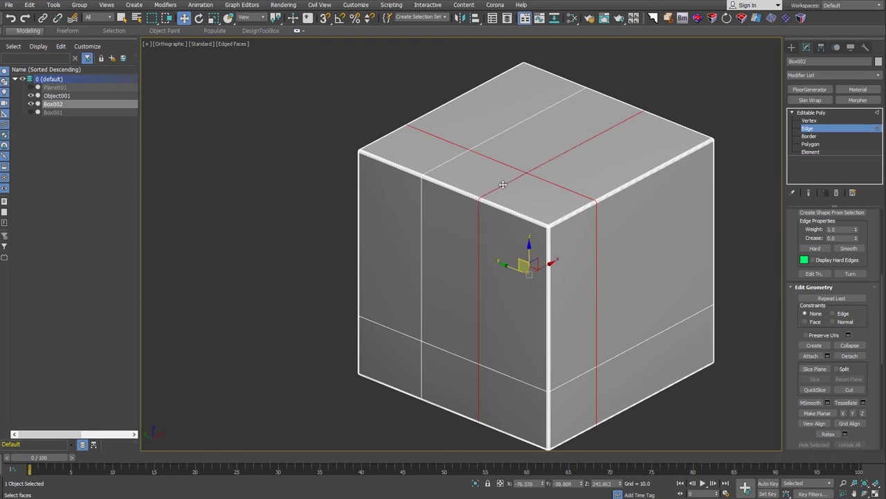
{"action": "double_click", "coordinate": [450, 161], "text": "ctrl"}
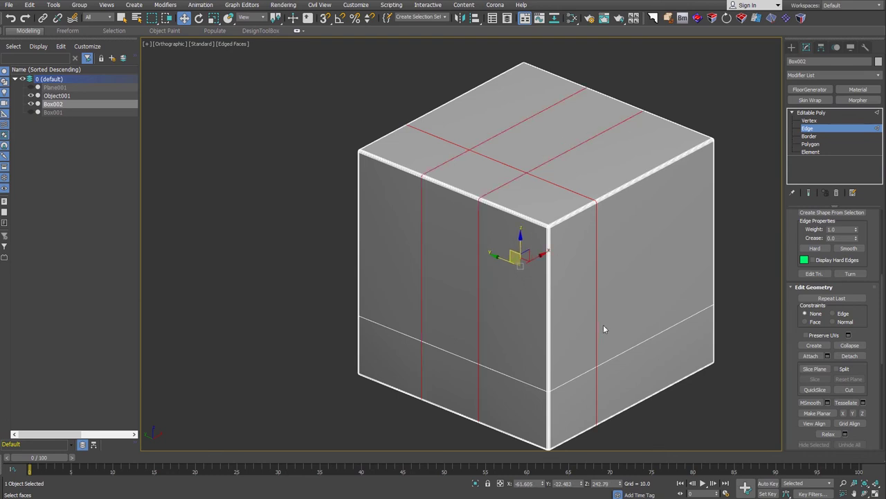
{"action": "scroll", "coordinate": [824, 325], "scroll_direction": "up", "scroll_amount": 2}
{"action": "scroll", "coordinate": [825, 322], "scroll_direction": "up", "scroll_amount": 3}
{"action": "left_click", "coordinate": [821, 316]}
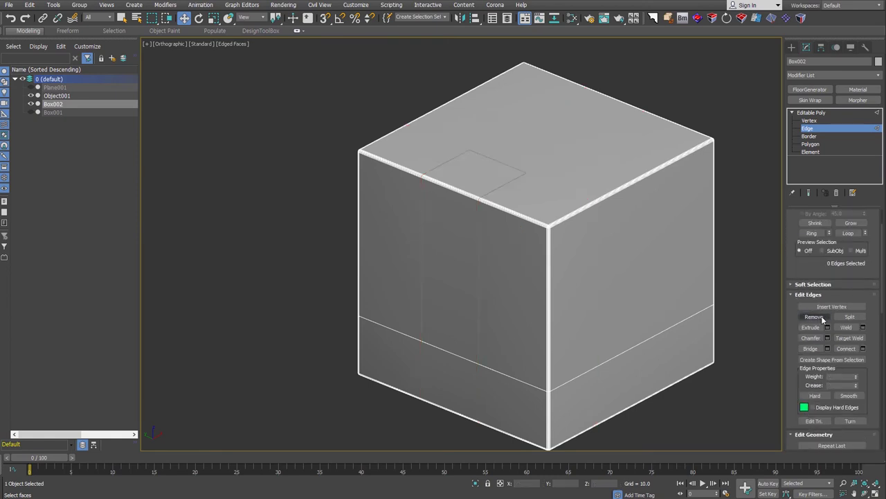
Convert the leftover vertex selection to edges and remove those edges.
{"action": "left_click", "coordinate": [816, 121]}
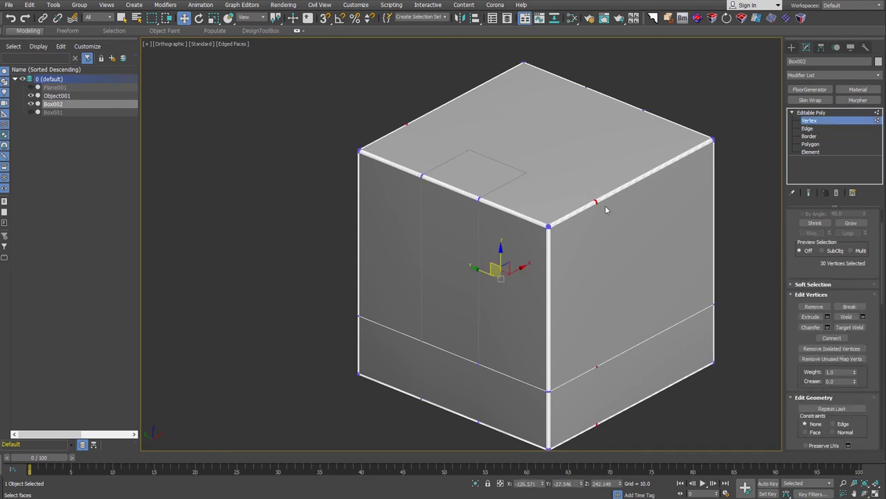
{"action": "key", "text": "ctrl+shift+e"}
{"action": "left_click", "coordinate": [814, 129]}
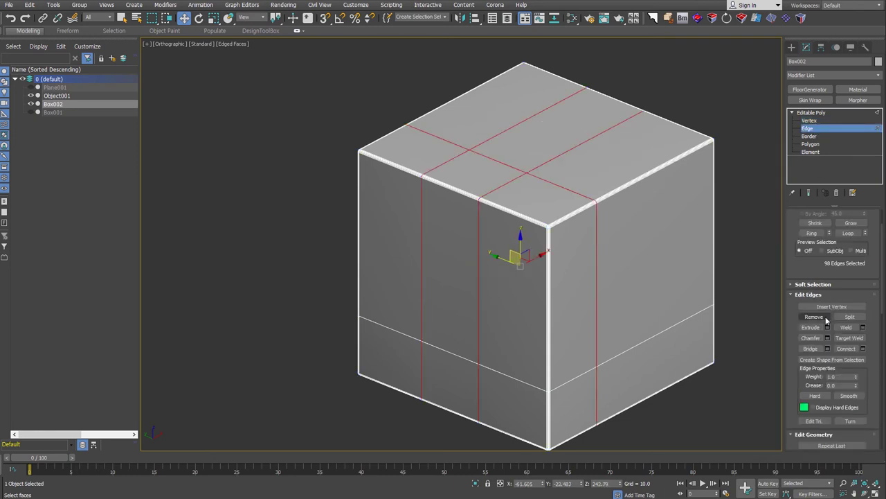
{"action": "left_click", "coordinate": [826, 319]}
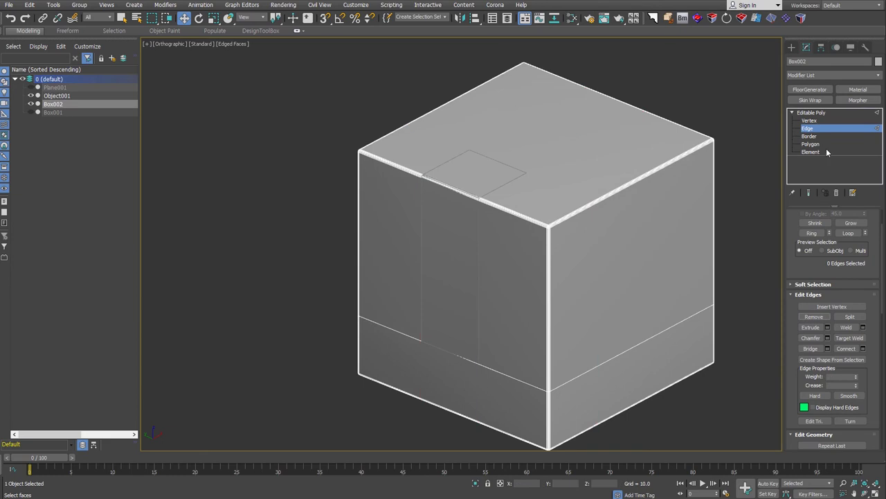
{"action": "left_click", "coordinate": [816, 121]}
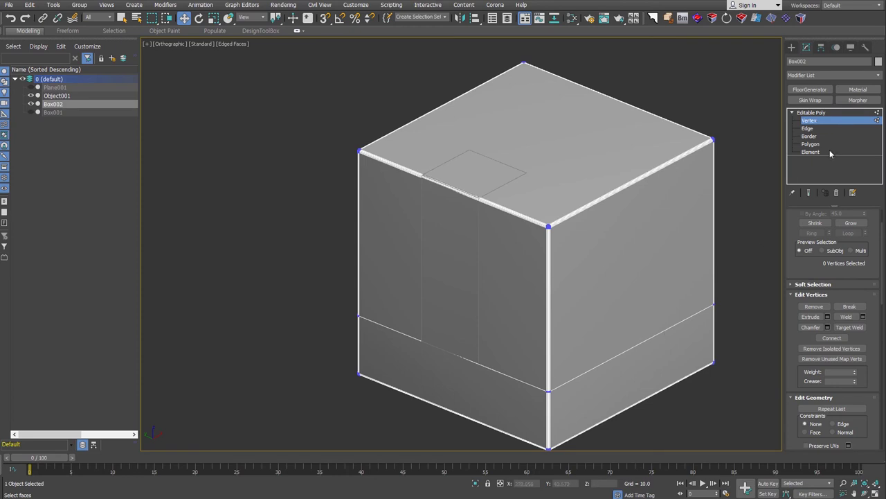
Remove the horizontal edge loop near Box002's base and deselect the cube.
{"action": "key", "text": "2"}
{"action": "double_click", "coordinate": [666, 329]}
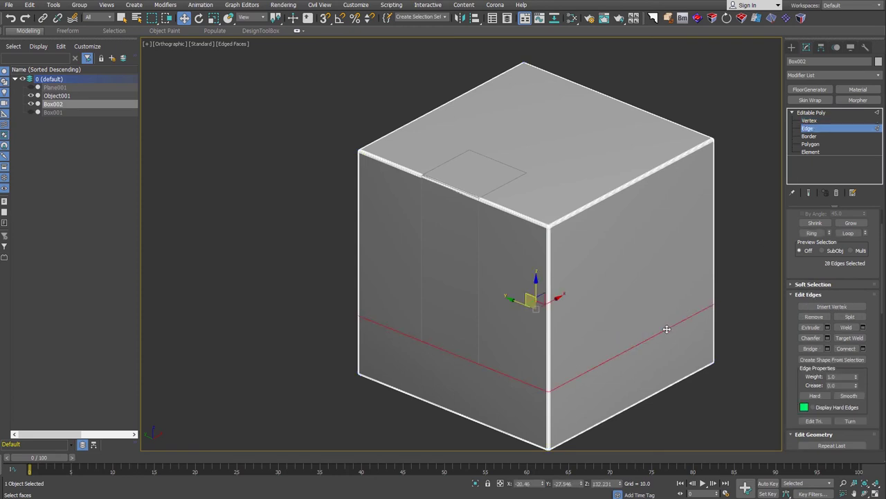
{"action": "left_click", "coordinate": [814, 317]}
{"action": "key", "text": "2"}
{"action": "left_click", "coordinate": [730, 82]}
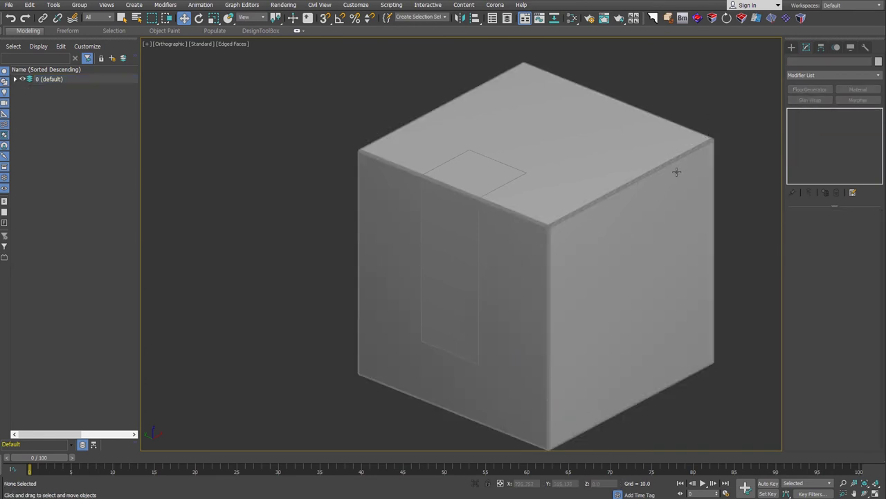
Centre Object001's pivot on the strip with Affect Pivot Only and Center to Object.
{"action": "left_click", "coordinate": [478, 179]}
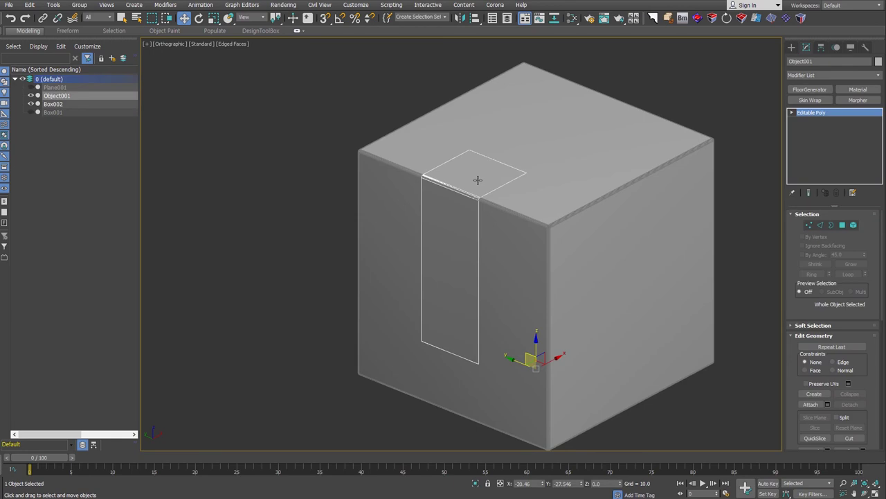
{"action": "mouse_move", "coordinate": [610, 372]}
{"action": "middle_mouse_down", "text": "alt"}
{"action": "mouse_move", "coordinate": [572, 361]}
{"action": "mouse_move", "coordinate": [488, 289]}
{"action": "middle_mouse_up", "text": "alt"}
{"action": "left_click", "coordinate": [572, 339]}
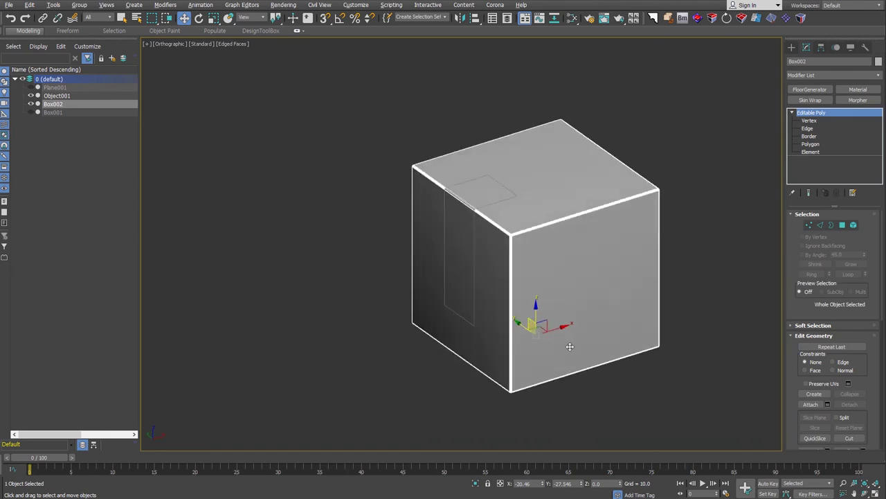
{"action": "left_click", "coordinate": [477, 212]}
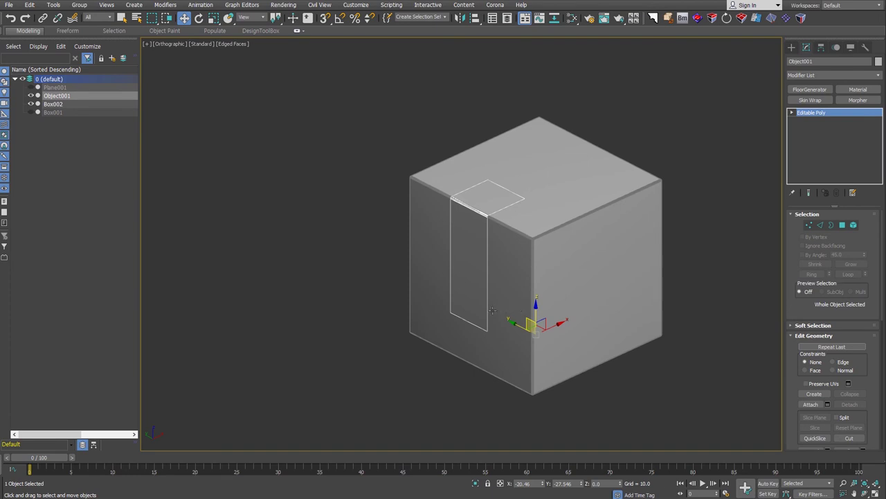
{"action": "left_click", "coordinate": [821, 48]}
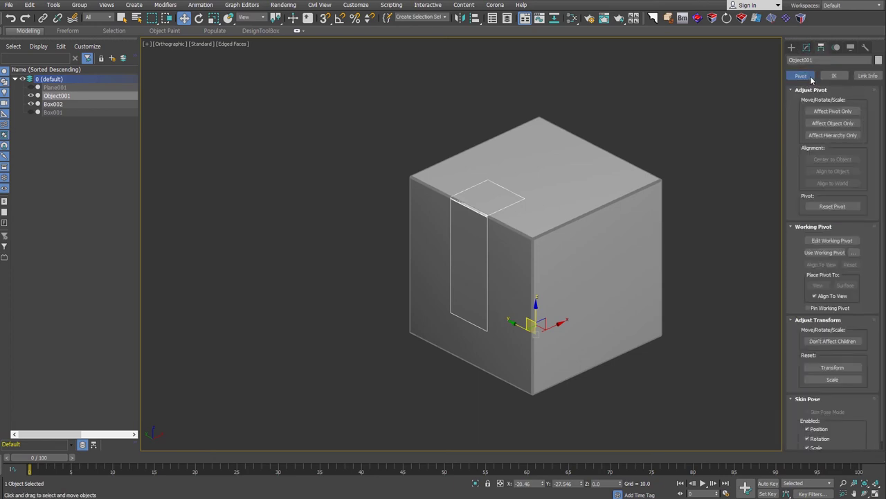
{"action": "left_click", "coordinate": [833, 111]}
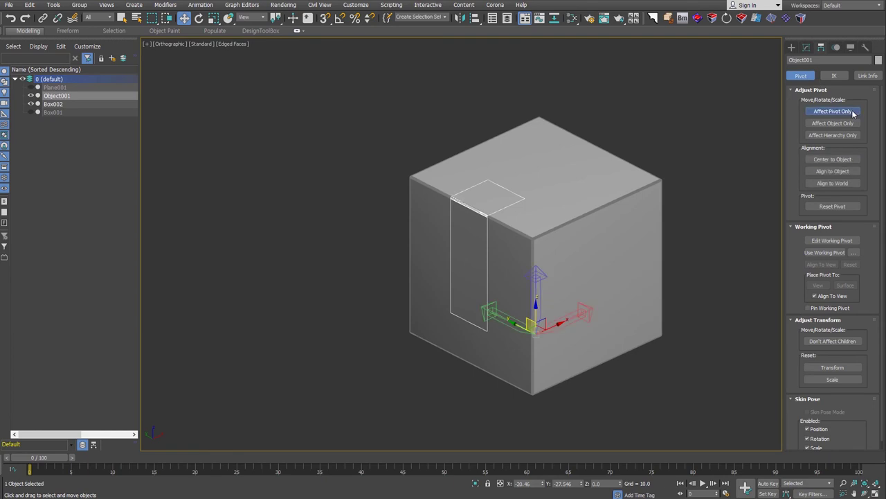
{"action": "left_click", "coordinate": [851, 160]}
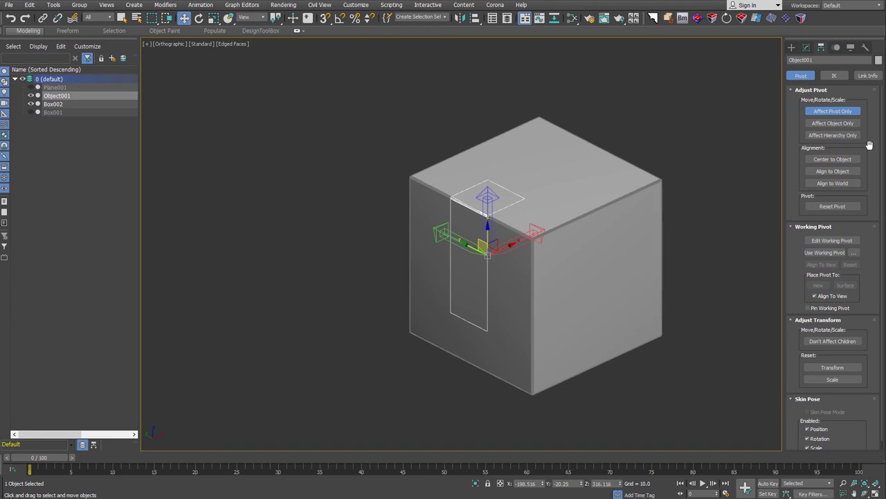
{"action": "left_click", "coordinate": [792, 48]}
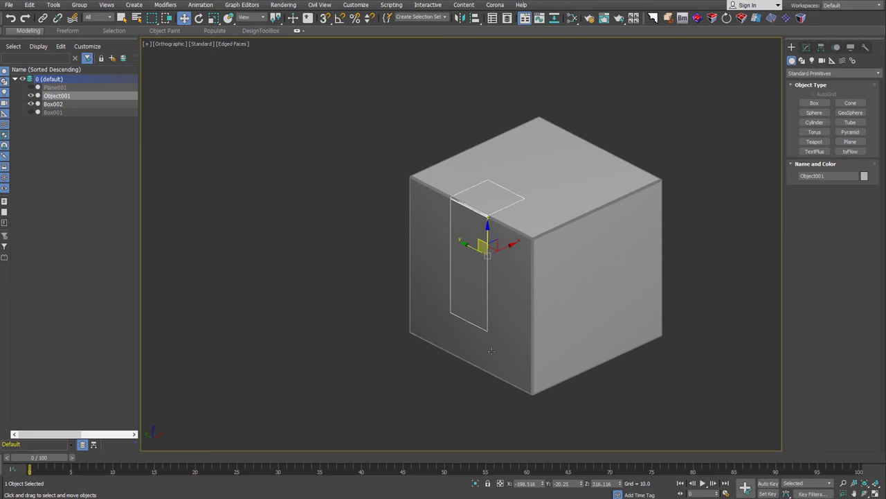
{"action": "mouse_move", "coordinate": [547, 230]}
{"action": "middle_mouse_down", "text": "alt"}
{"action": "mouse_move", "coordinate": [586, 224]}
{"action": "mouse_move", "coordinate": [478, 251]}
{"action": "middle_mouse_up", "text": "alt"}
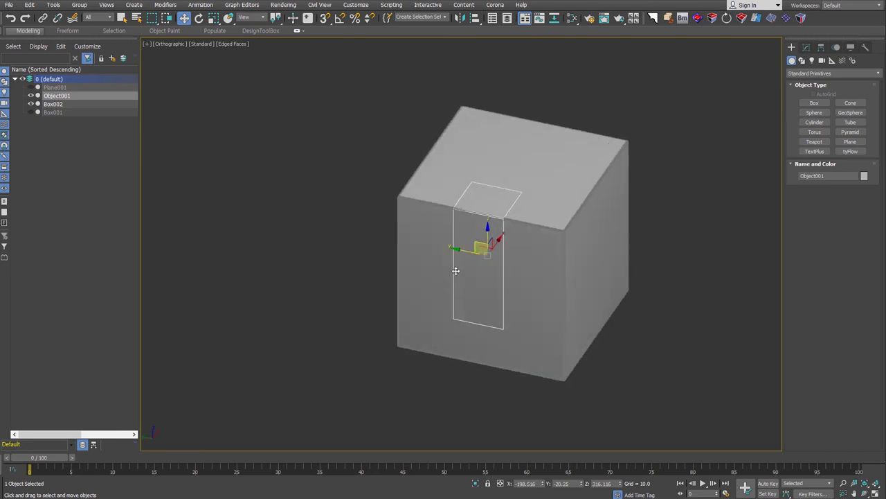
Turn on Midpoint snapping and snap Object001 to the midpoint of the cube's top front edge.
{"action": "mouse_move", "coordinate": [468, 251]}
{"action": "left_mouse_down"}
{"action": "mouse_move", "coordinate": [443, 248]}
{"action": "mouse_move", "coordinate": [457, 250]}
{"action": "left_mouse_up"}
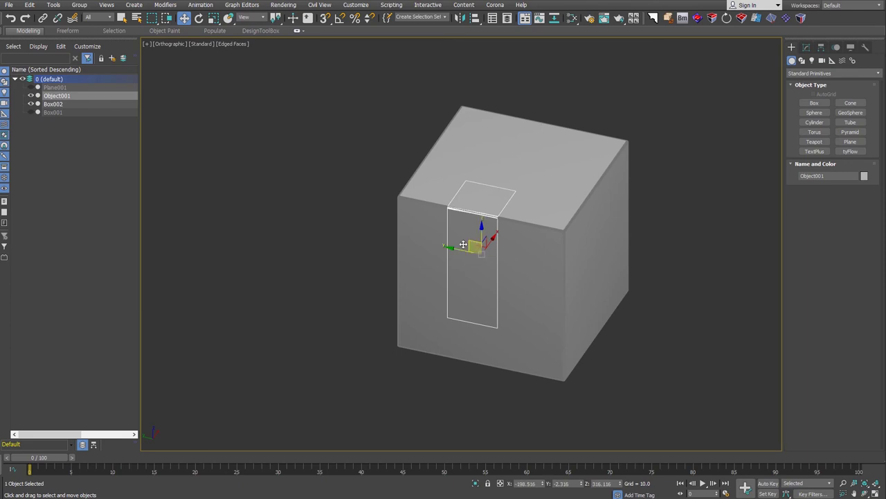
{"action": "left_click", "coordinate": [326, 22]}
{"action": "right_click", "coordinate": [326, 22]}
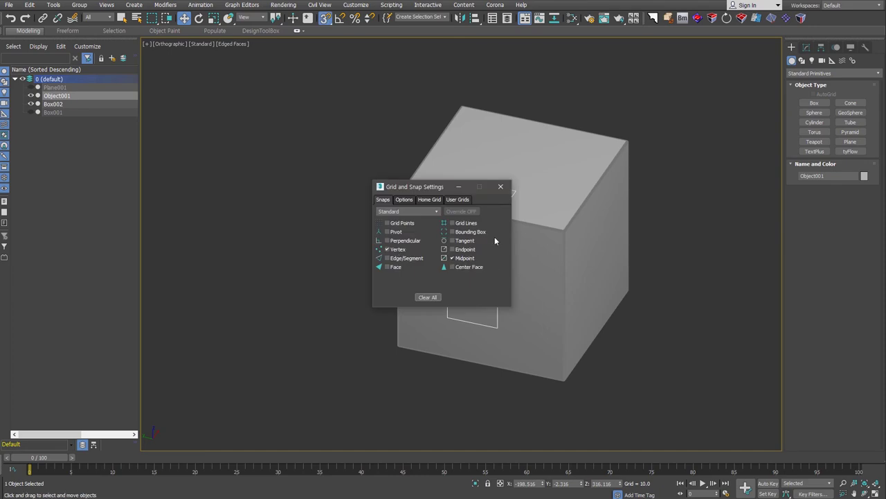
{"action": "left_click", "coordinate": [501, 187]}
{"action": "left_click_drag", "start_coordinate": [485, 228], "coordinate": [540, 125]}
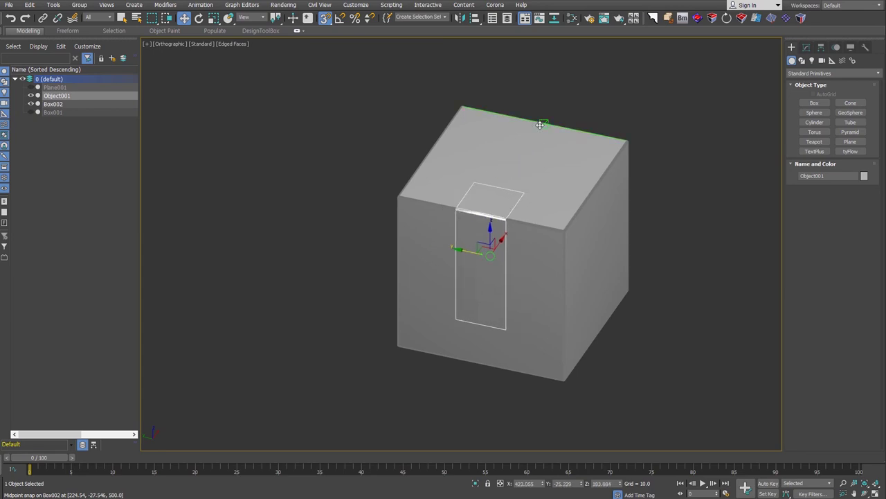
{"action": "scroll", "coordinate": [551, 227], "scroll_direction": "up", "scroll_amount": 2}
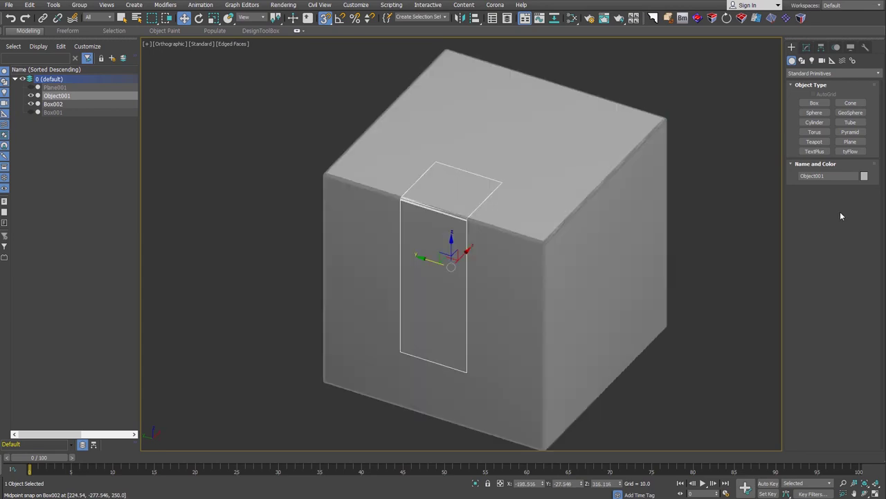
Set the label strip's object colour to red.
{"action": "left_click", "coordinate": [864, 176]}
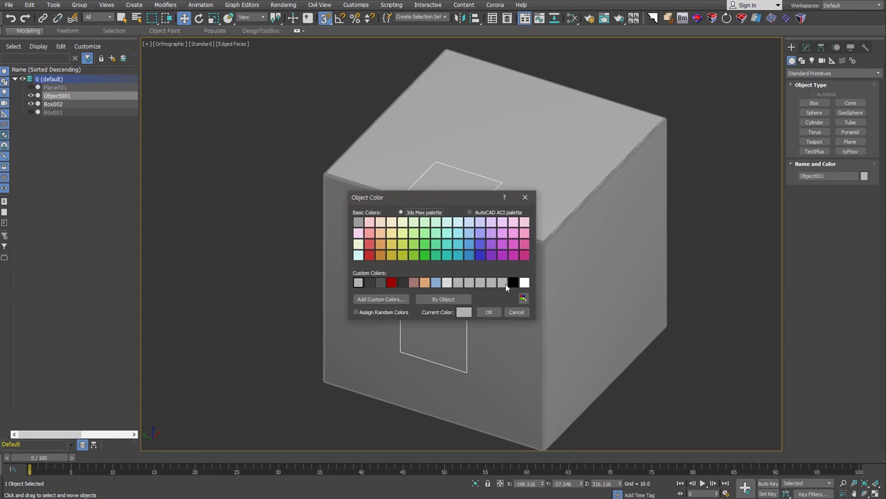
{"action": "left_click", "coordinate": [415, 283]}
{"action": "left_click", "coordinate": [488, 312]}
{"action": "scroll", "coordinate": [685, 390], "scroll_direction": "down", "scroll_amount": 2}
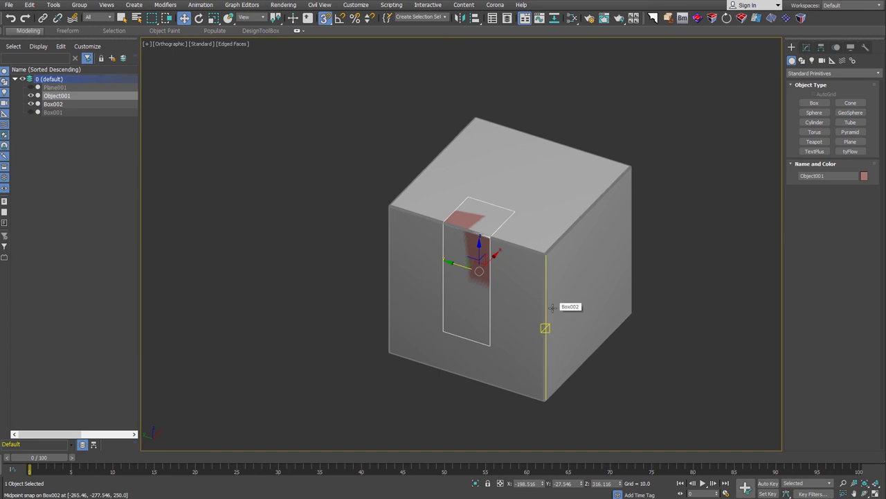
Add a Push modifier to the strip with a Push Value of 0.5.
{"action": "left_click", "coordinate": [807, 46]}
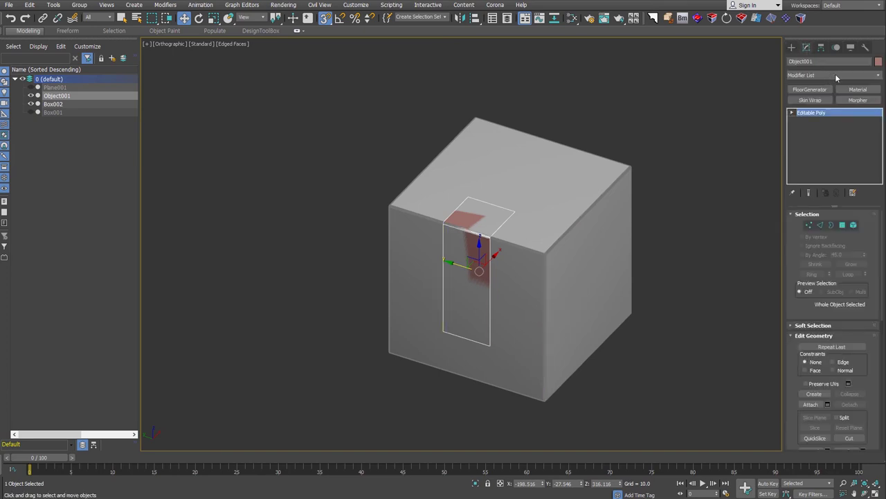
{"action": "left_click", "coordinate": [832, 72]}
{"action": "scroll", "coordinate": [832, 152], "scroll_direction": "down", "scroll_amount": 5}
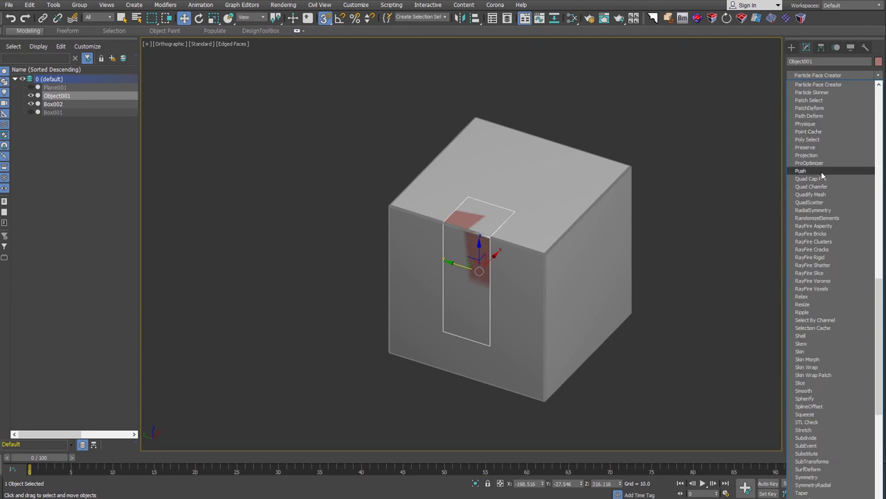
{"action": "left_click", "coordinate": [824, 148]}
{"action": "scroll", "coordinate": [532, 270], "scroll_direction": "up", "scroll_amount": 3}
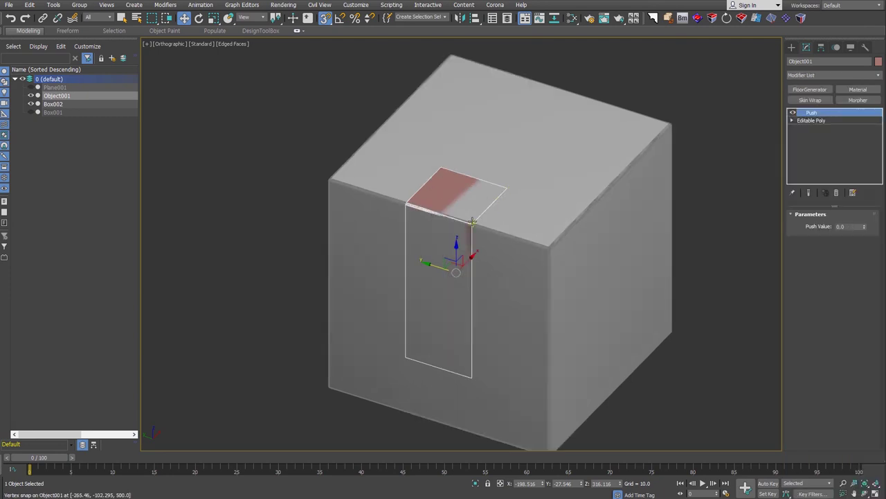
{"action": "left_click", "coordinate": [850, 226]}
{"action": "type", "text": "0.5"}
{"action": "key", "text": "Return"}
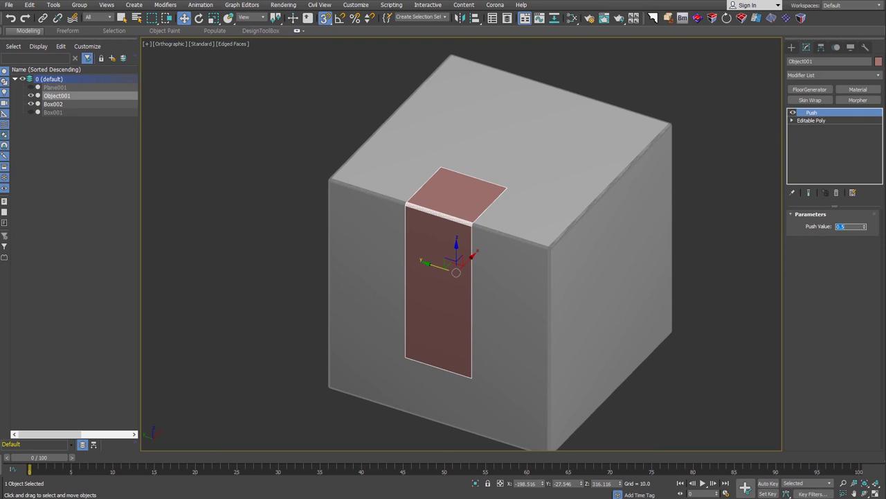
{"action": "middle_click_drag", "start_coordinate": [653, 384], "coordinate": [612, 363]}
{"action": "left_click", "coordinate": [612, 363]}
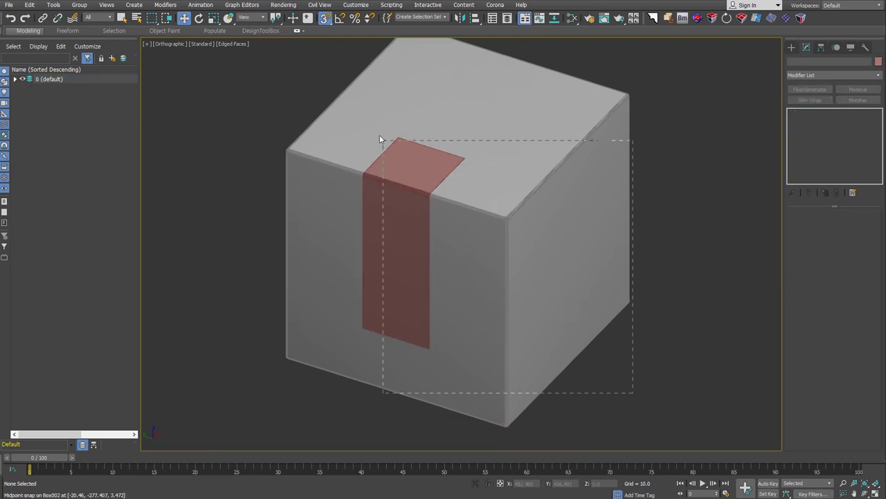
Give Box002 a Material modifier with material ID 1.
{"action": "left_click_drag", "start_coordinate": [379, 138], "coordinate": [382, 139]}
{"action": "scroll", "coordinate": [530, 346], "scroll_direction": "down", "scroll_amount": 3}
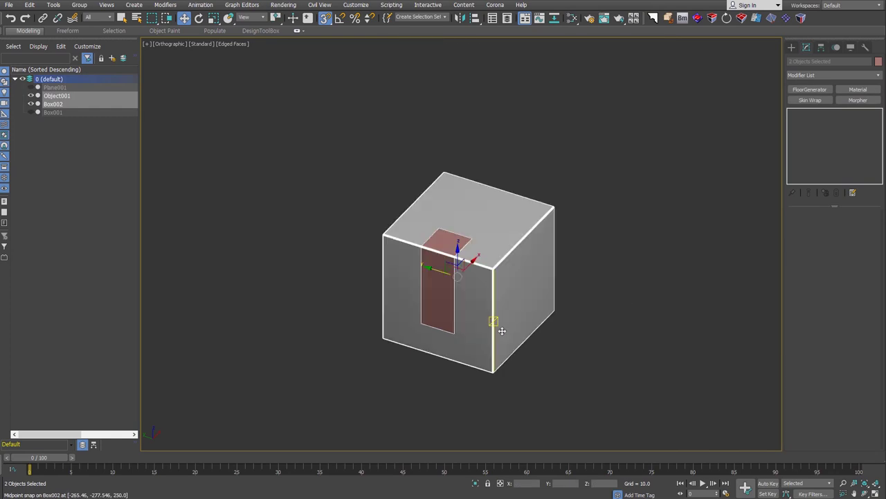
{"action": "scroll", "coordinate": [502, 331], "scroll_direction": "up", "scroll_amount": 2}
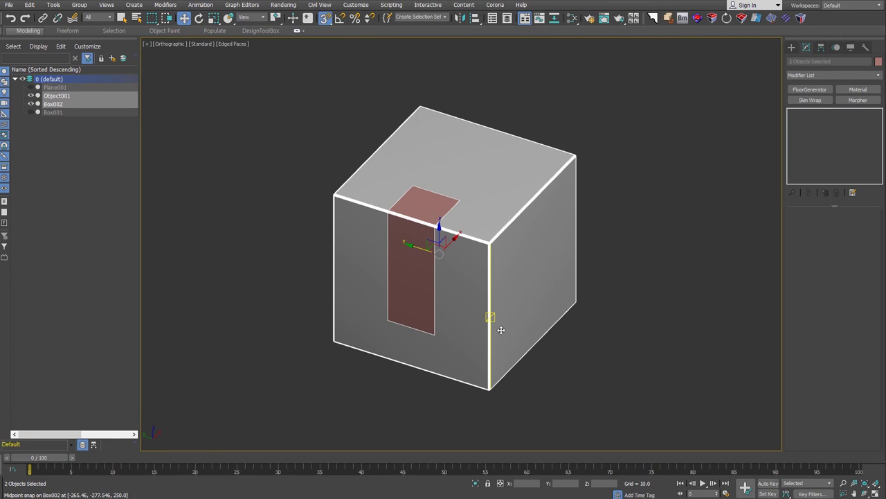
{"action": "key", "text": "p"}
{"action": "mouse_move", "coordinate": [655, 380]}
{"action": "middle_mouse_down", "text": "alt"}
{"action": "mouse_move", "coordinate": [605, 367]}
{"action": "mouse_move", "coordinate": [638, 366]}
{"action": "middle_mouse_up", "text": "alt"}
{"action": "left_click", "coordinate": [639, 366]}
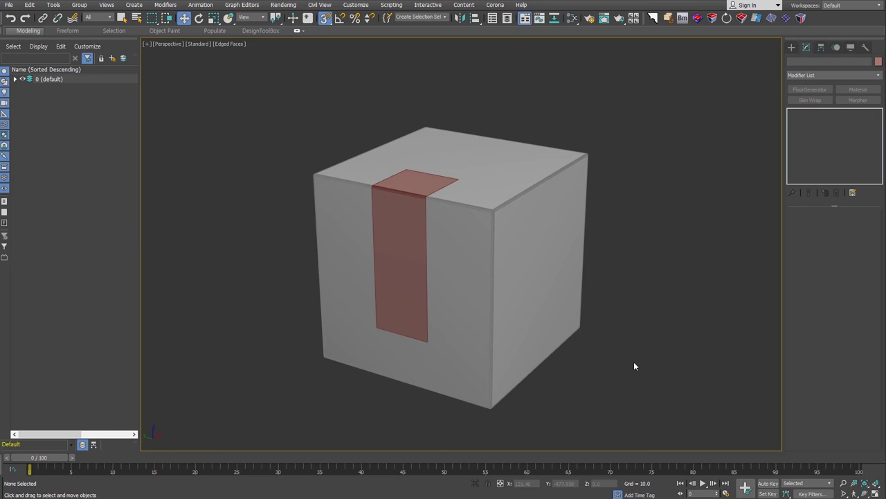
{"action": "left_click", "coordinate": [564, 317]}
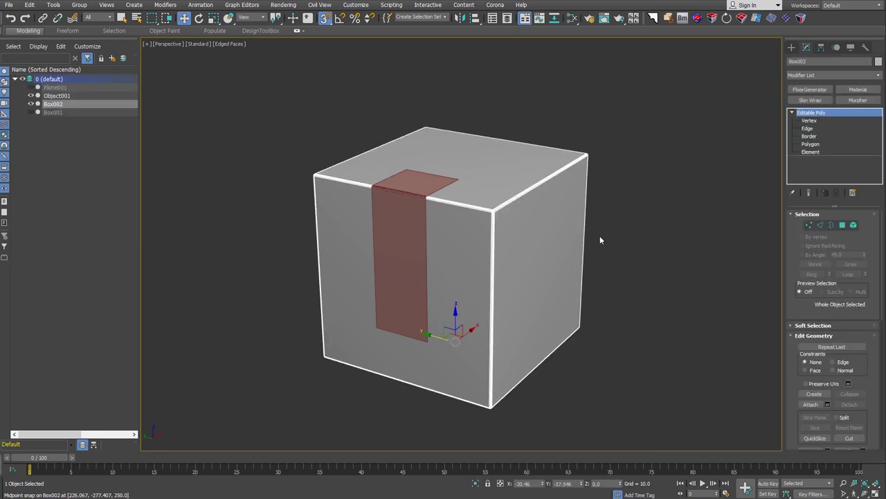
{"action": "left_click", "coordinate": [870, 91]}
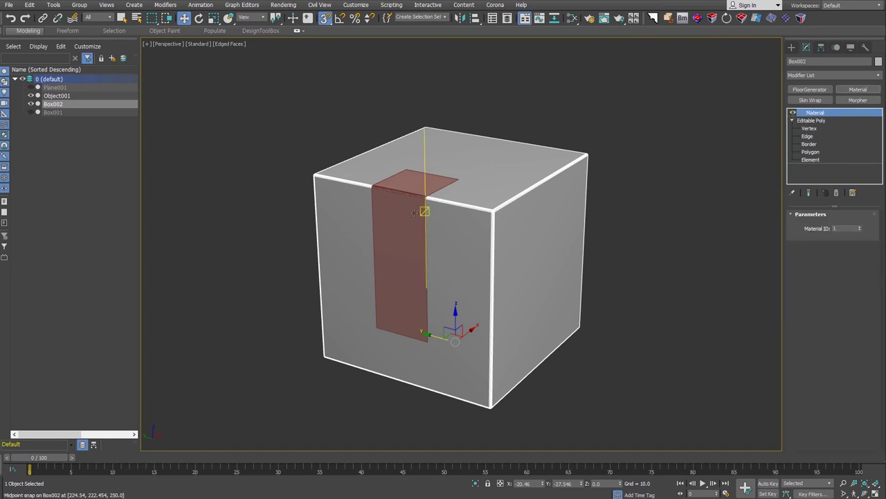
Add a Material modifier to Object001 with ID 2, then select both objects.
{"action": "left_click", "coordinate": [424, 208]}
{"action": "left_click", "coordinate": [871, 92]}
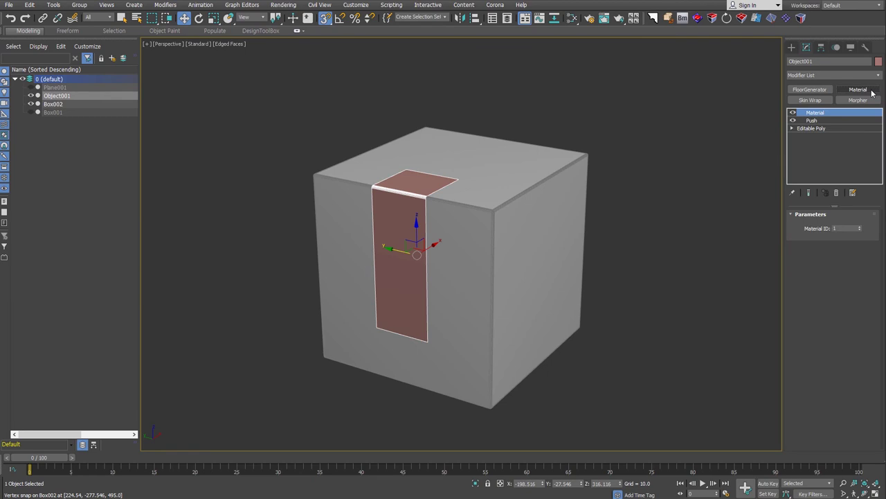
{"action": "left_click", "coordinate": [859, 226]}
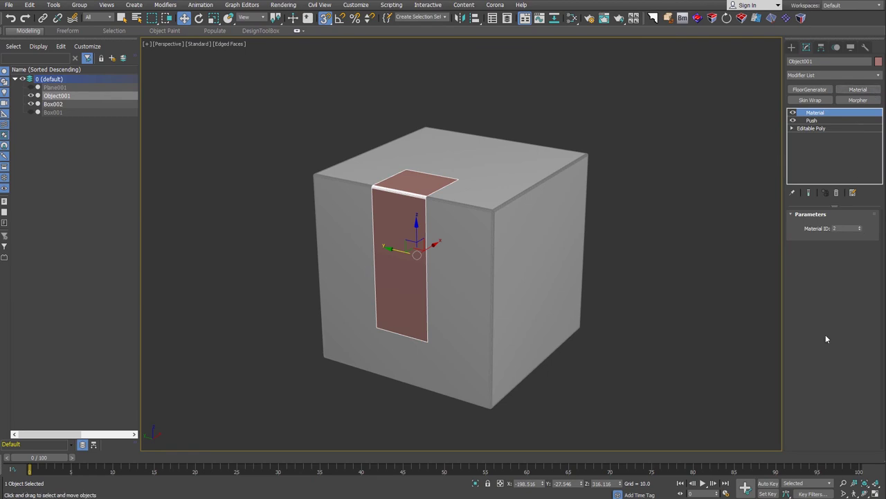
{"action": "left_click", "coordinate": [692, 242]}
{"action": "left_click_drag", "start_coordinate": [651, 135], "coordinate": [409, 459]}
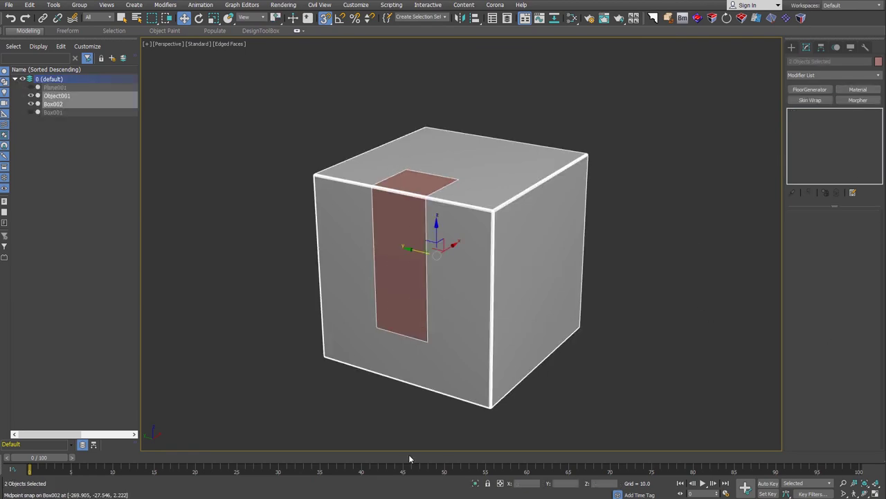
Open the Slate Material Editor, delete a test Multi/Sub-Object node, and check Preferences.
{"action": "left_click", "coordinate": [574, 18]}
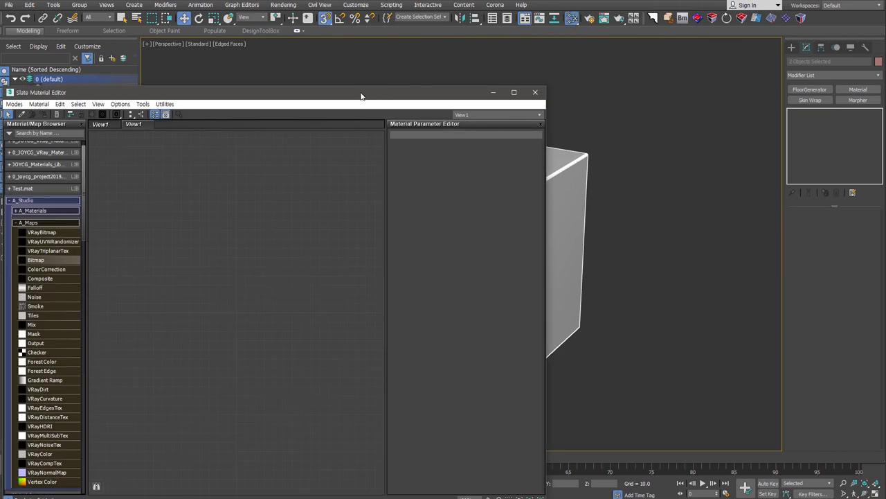
{"action": "left_click", "coordinate": [59, 132]}
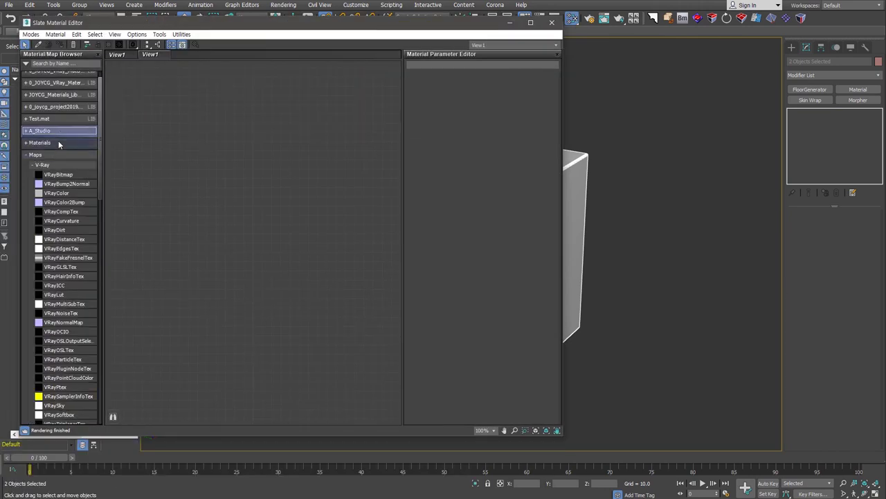
{"action": "left_click", "coordinate": [55, 144]}
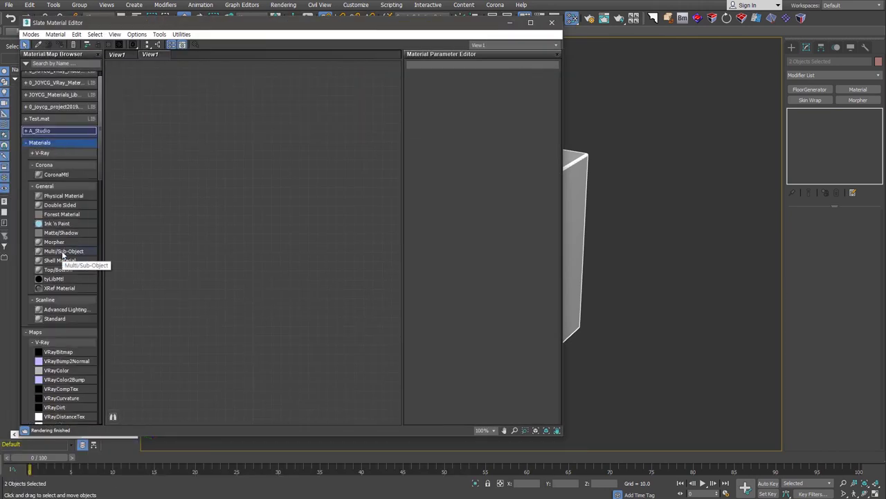
{"action": "left_click_drag", "start_coordinate": [62, 255], "coordinate": [291, 179]}
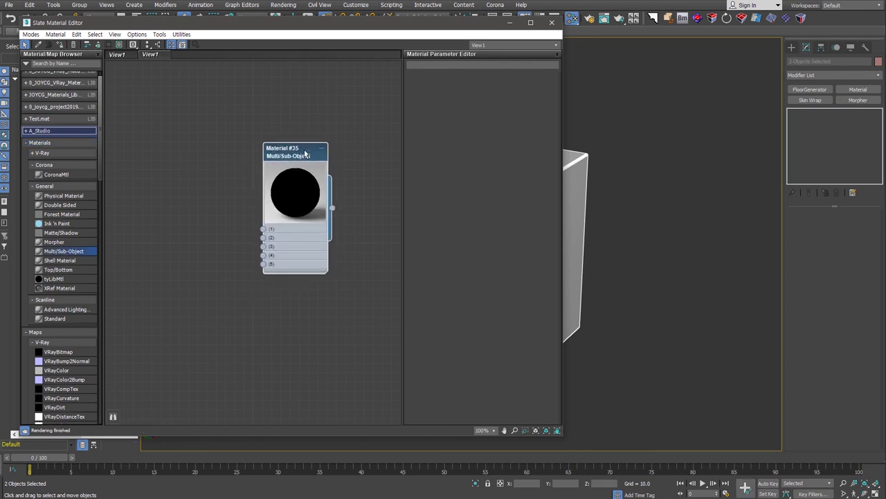
{"action": "key", "text": "Delete"}
{"action": "left_click", "coordinate": [137, 34]}
{"action": "left_click", "coordinate": [147, 79]}
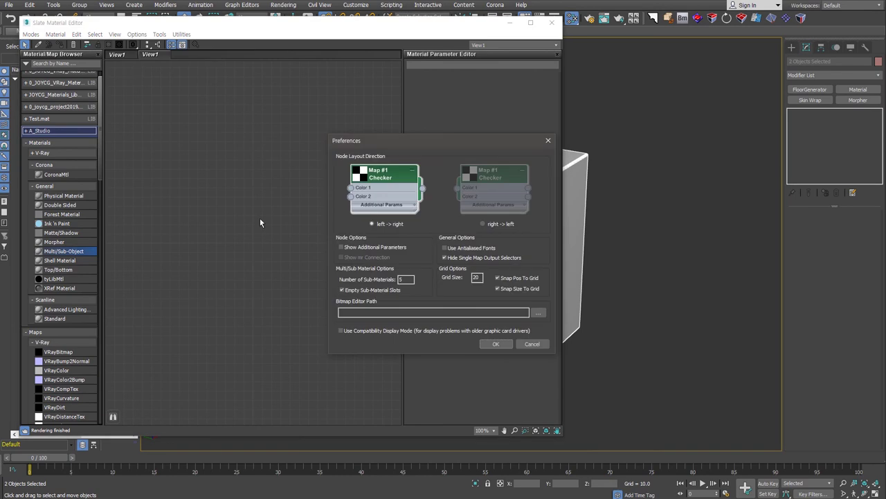
{"action": "key", "text": "Return"}
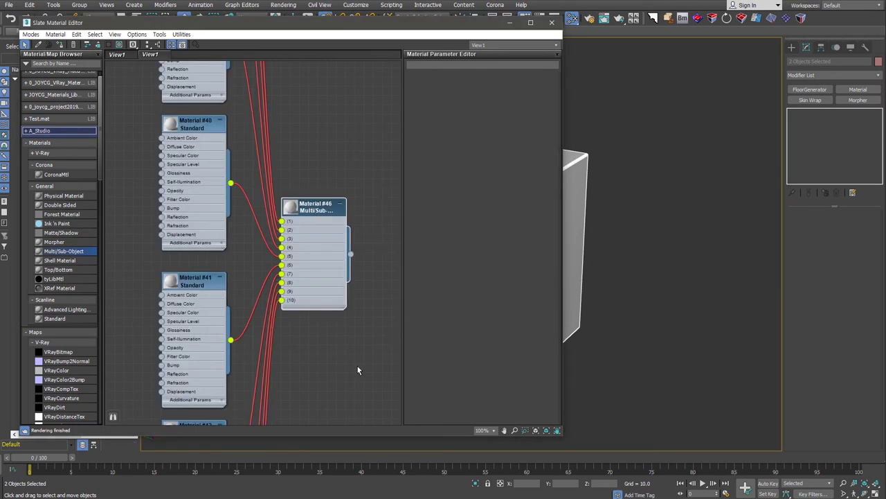
{"action": "scroll", "coordinate": [358, 366], "scroll_direction": "down", "scroll_amount": 4}
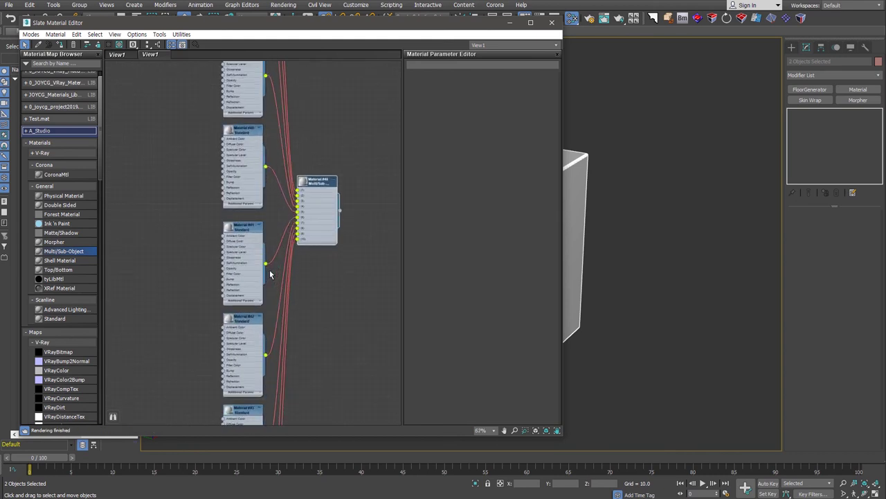
{"action": "scroll", "coordinate": [270, 274], "scroll_direction": "up", "scroll_amount": 1}
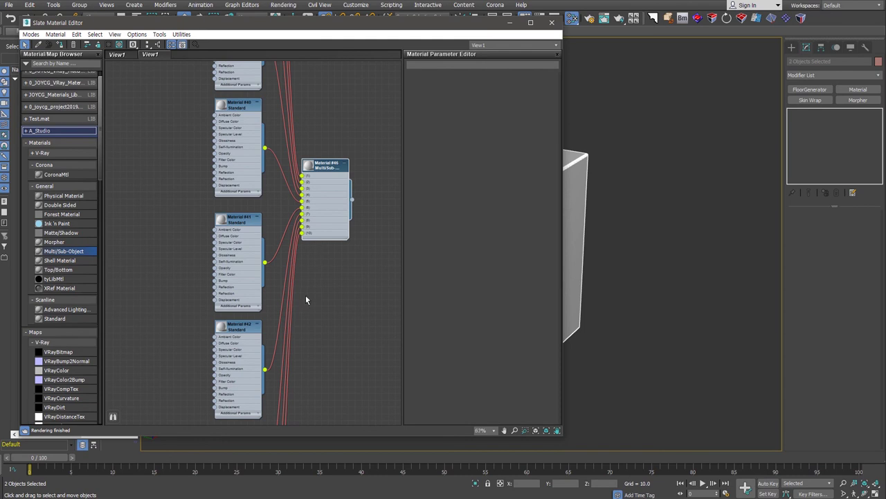
{"action": "scroll", "coordinate": [306, 295], "scroll_direction": "down", "scroll_amount": 8}
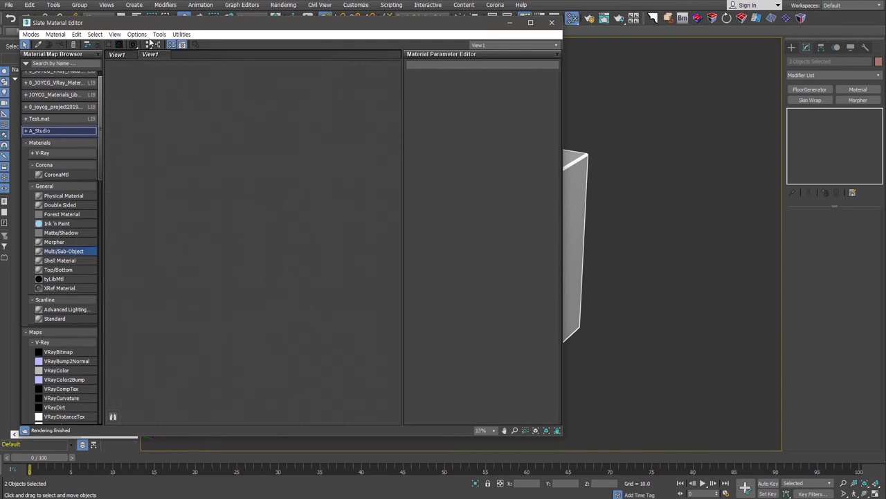
Set Number of Sub-Materials to 5 in the material editor Preferences.
{"action": "left_click", "coordinate": [152, 36]}
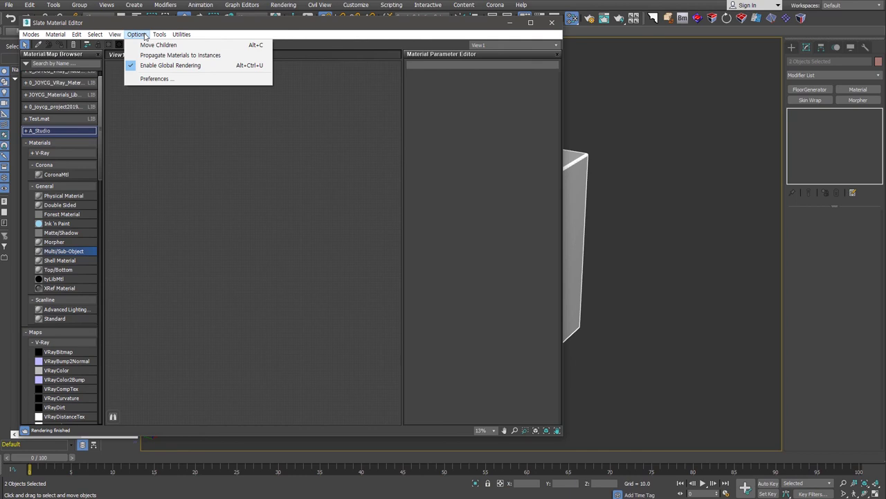
{"action": "left_click", "coordinate": [161, 79]}
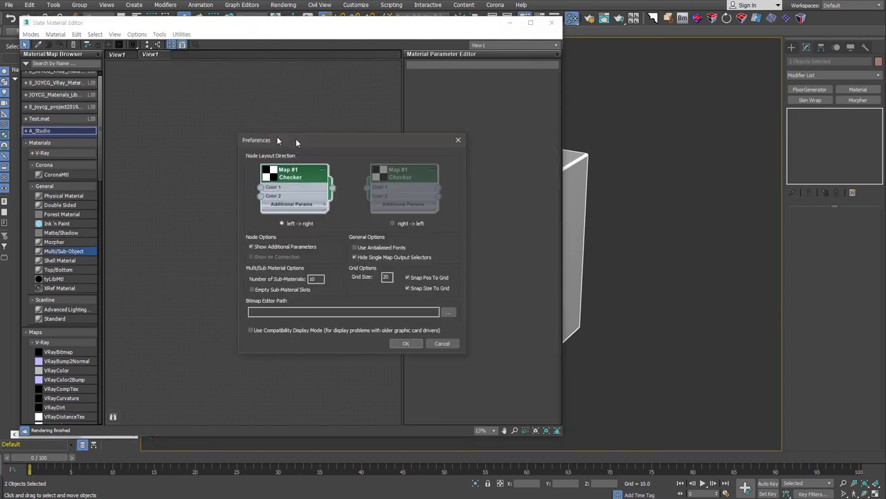
{"action": "left_click_drag", "start_coordinate": [296, 141], "coordinate": [254, 138]}
{"action": "double_click", "coordinate": [275, 276]}
{"action": "type", "text": "5"}
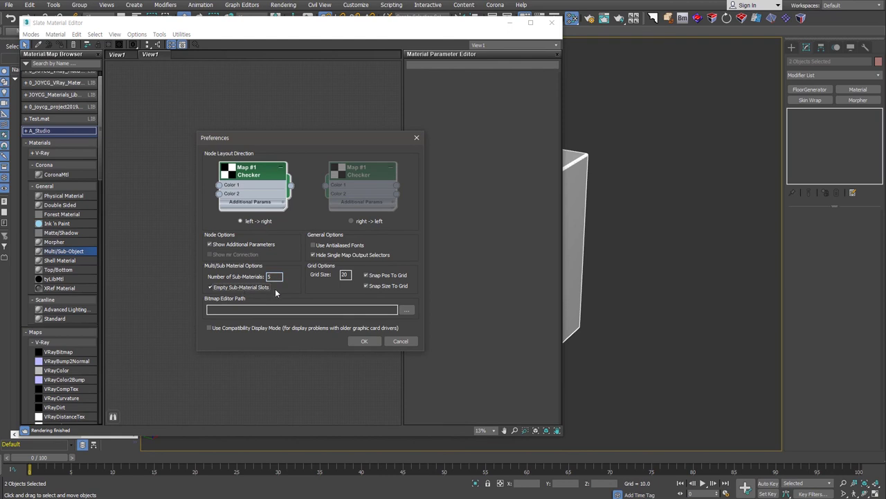
Confirm the preference and add a Multi/Sub-Object material reduced to 2 sub-materials.
{"action": "left_click", "coordinate": [367, 341]}
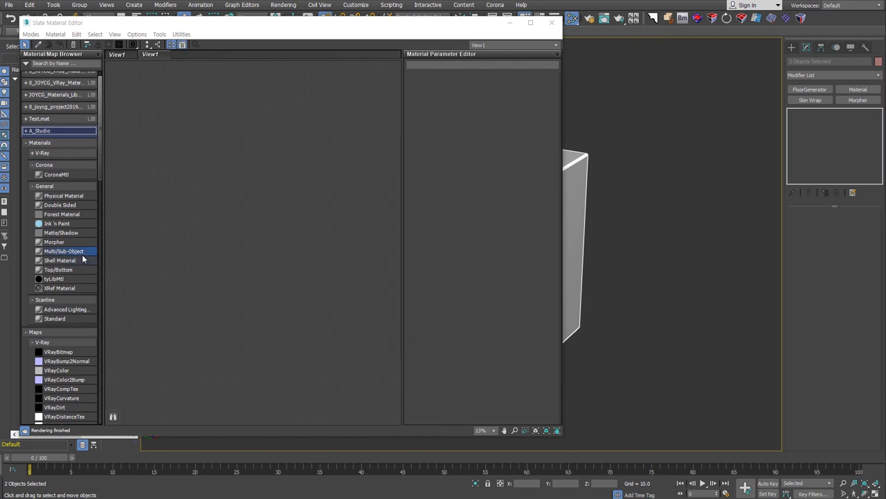
{"action": "left_click_drag", "start_coordinate": [83, 258], "coordinate": [279, 220]}
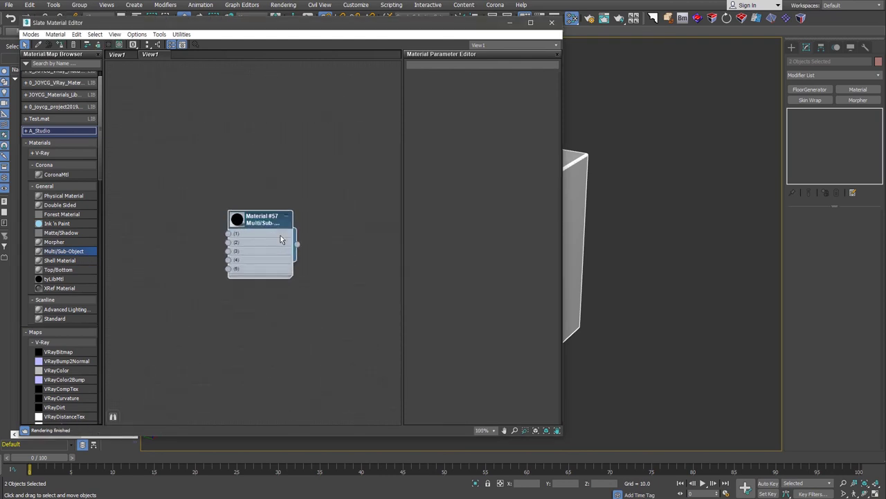
{"action": "double_click", "coordinate": [238, 220]}
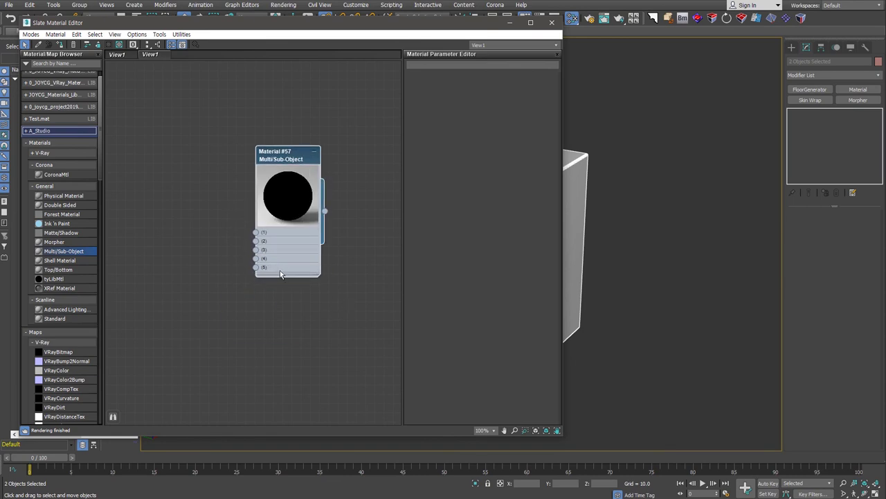
{"action": "double_click", "coordinate": [284, 158]}
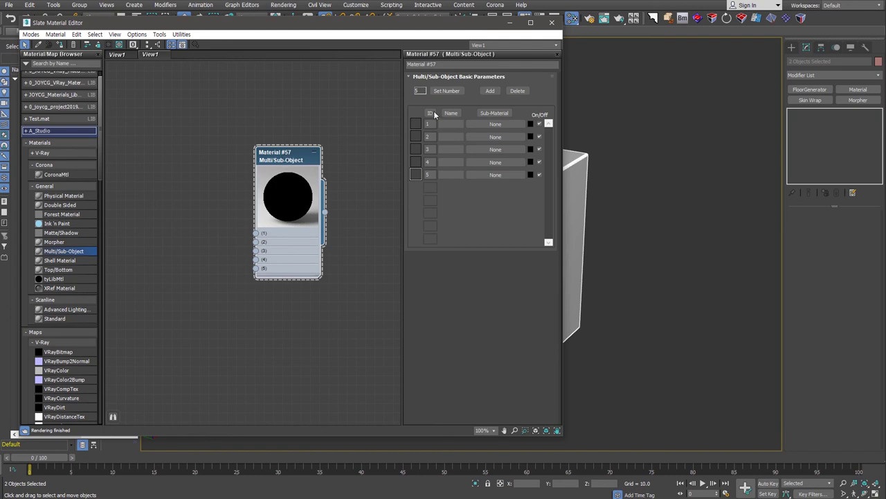
{"action": "left_click", "coordinate": [517, 90]}
{"action": "left_click", "coordinate": [518, 91]}
{"action": "left_click", "coordinate": [518, 91]}
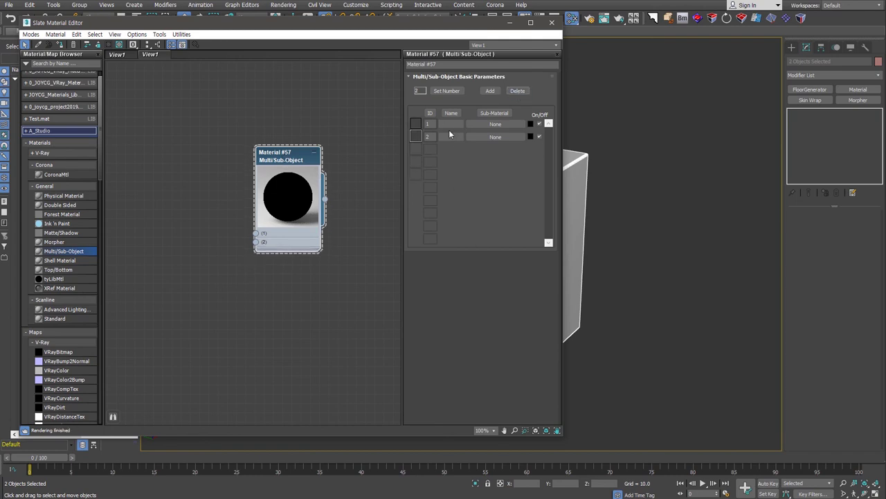
Wire two VRayMtl nodes into sub-material slots 1 and 2.
{"action": "left_click", "coordinate": [57, 188]}
{"action": "left_click", "coordinate": [58, 154]}
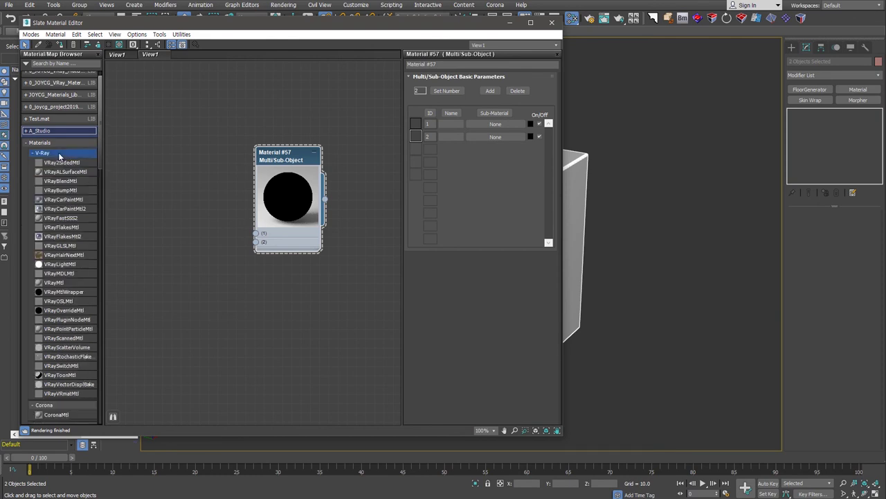
{"action": "left_click_drag", "start_coordinate": [59, 287], "coordinate": [167, 204]}
{"action": "left_click_drag", "start_coordinate": [196, 311], "coordinate": [255, 233]}
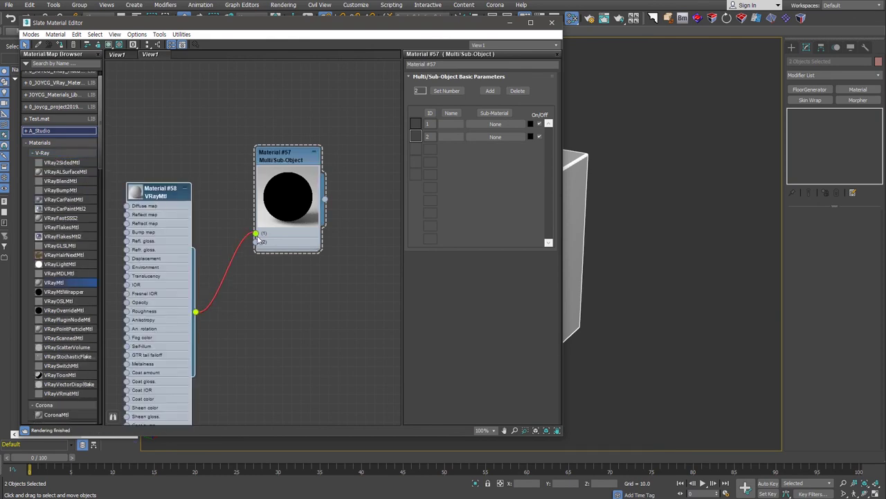
{"action": "middle_click_drag", "start_coordinate": [275, 241], "coordinate": [294, 260]}
{"action": "left_click_drag", "start_coordinate": [176, 215], "coordinate": [183, 104]}
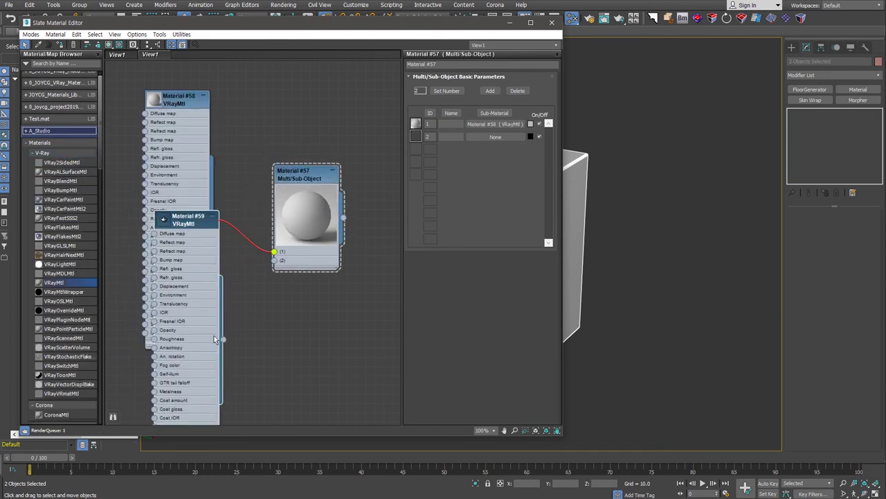
Give the first VRayMtl a pinkish-grey diffuse and assign the material to the selection.
{"action": "double_click", "coordinate": [185, 103]}
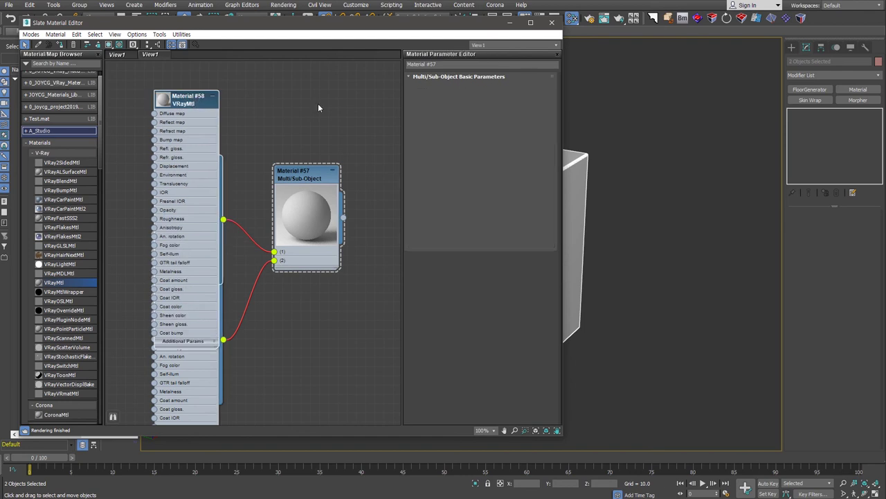
{"action": "left_click", "coordinate": [457, 87]}
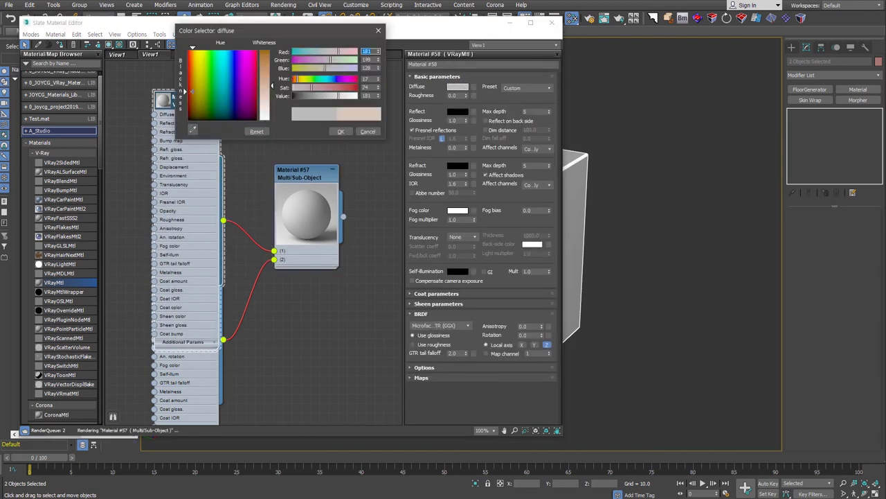
{"action": "left_click", "coordinate": [340, 131]}
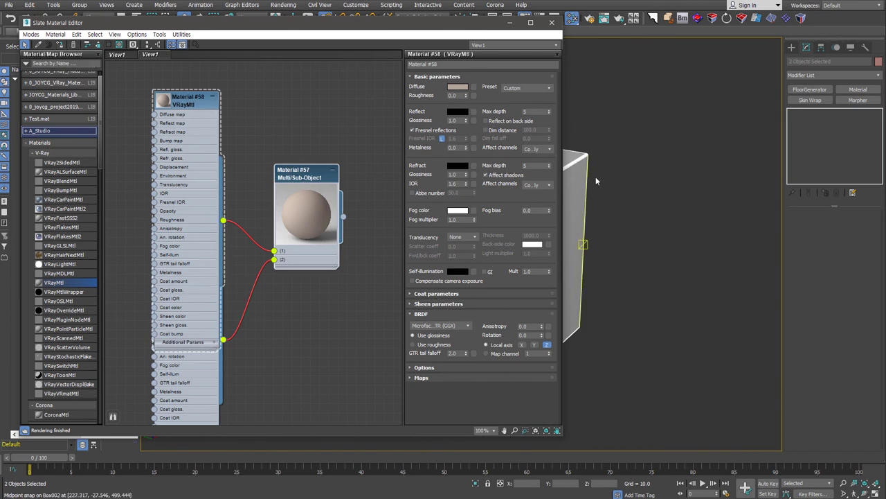
{"action": "left_click", "coordinate": [61, 44]}
{"action": "left_click", "coordinate": [510, 22]}
{"action": "left_click", "coordinate": [638, 281]}
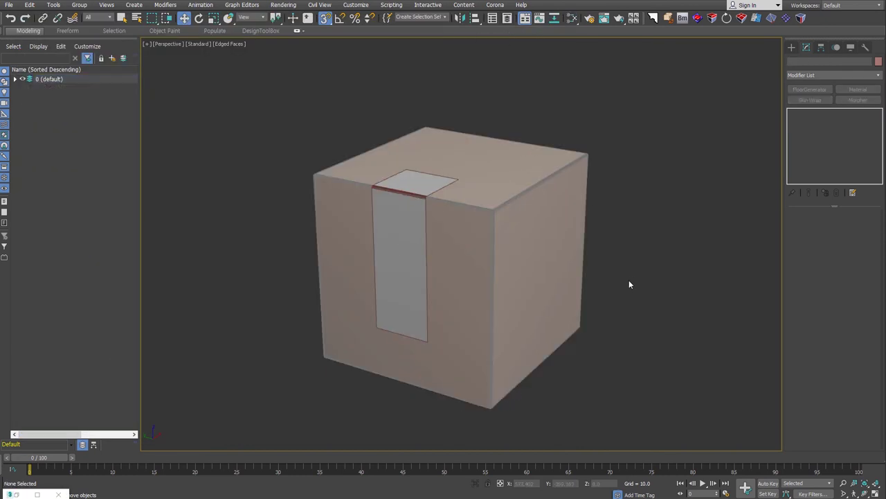
Add a view-aligned planar UVW Map to Object001, fitted to 368.269 × 149.498.
{"action": "key", "text": "ctrl+z"}
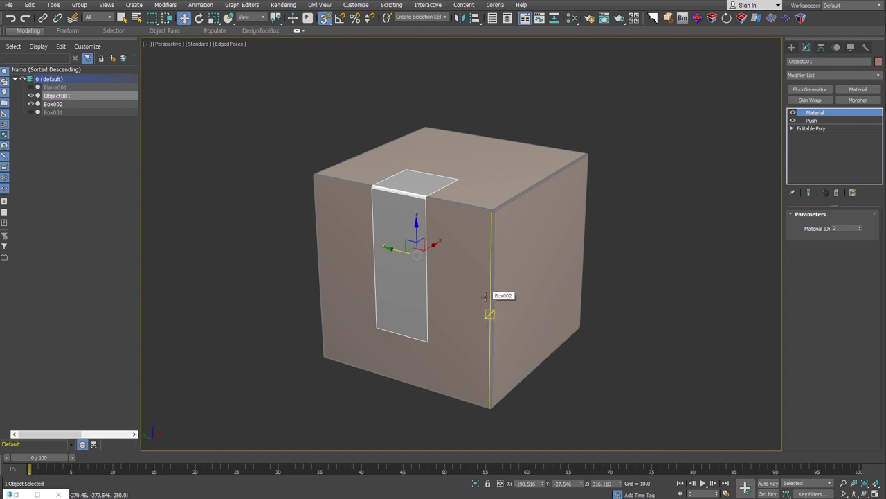
{"action": "left_click", "coordinate": [835, 75]}
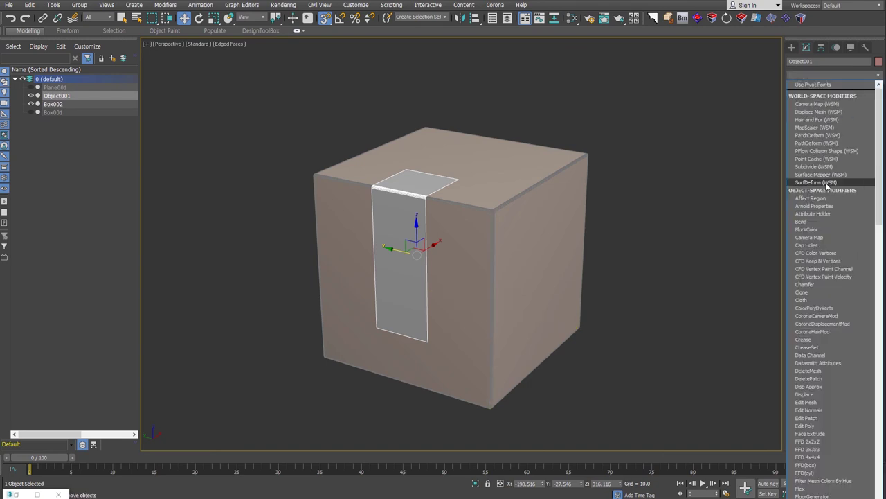
{"action": "type", "text": "uvw"}
{"action": "key", "text": "Return"}
{"action": "key", "text": "l"}
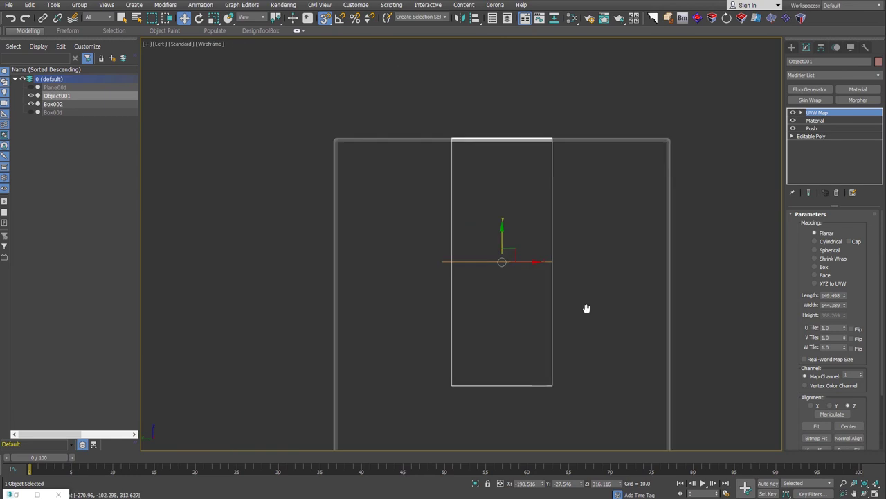
{"action": "middle_click_drag", "start_coordinate": [586, 308], "coordinate": [552, 256]}
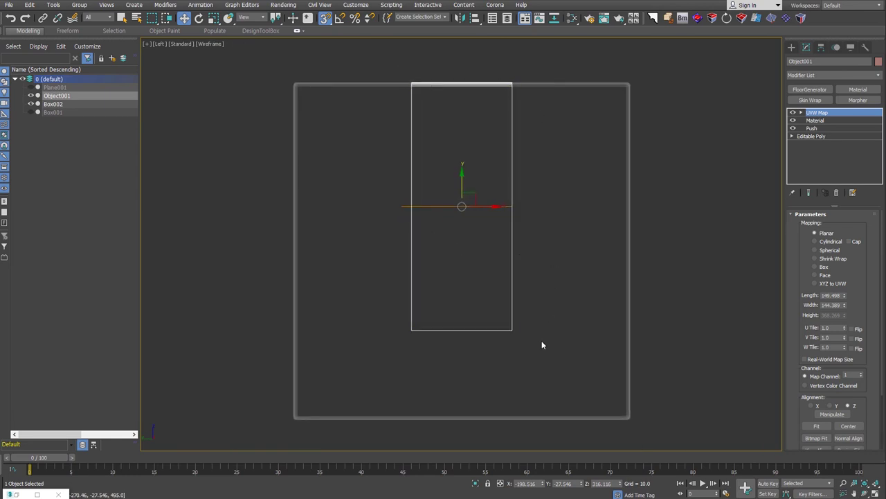
{"action": "scroll", "coordinate": [785, 340], "scroll_direction": "down", "scroll_amount": 2}
{"action": "scroll", "coordinate": [782, 312], "scroll_direction": "down", "scroll_amount": 2}
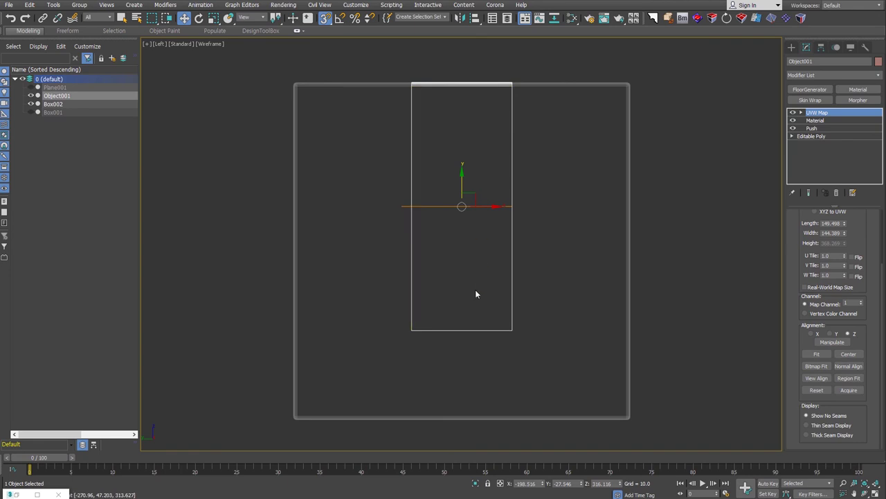
{"action": "left_click", "coordinate": [816, 378]}
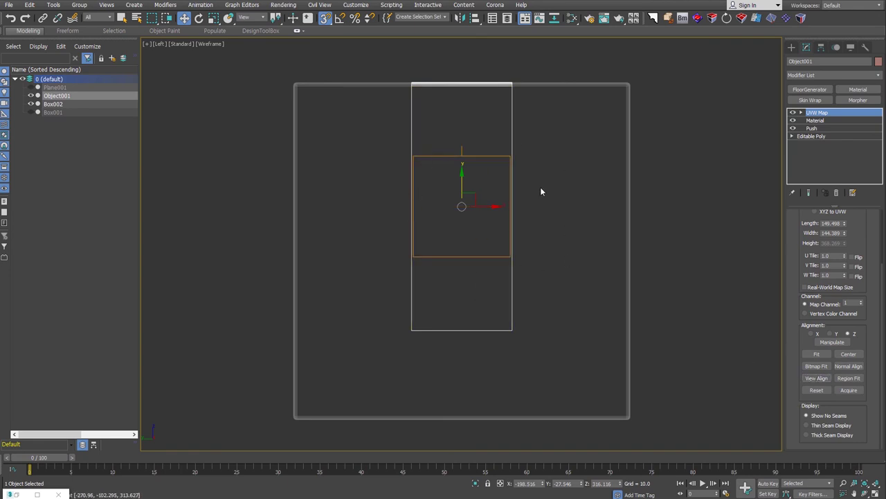
{"action": "left_click", "coordinate": [815, 354]}
{"action": "mouse_move", "coordinate": [558, 251]}
{"action": "middle_mouse_down", "text": "alt"}
{"action": "mouse_move", "coordinate": [572, 311]}
{"action": "mouse_move", "coordinate": [552, 321]}
{"action": "middle_mouse_up", "text": "alt"}
{"action": "key", "text": "F3"}
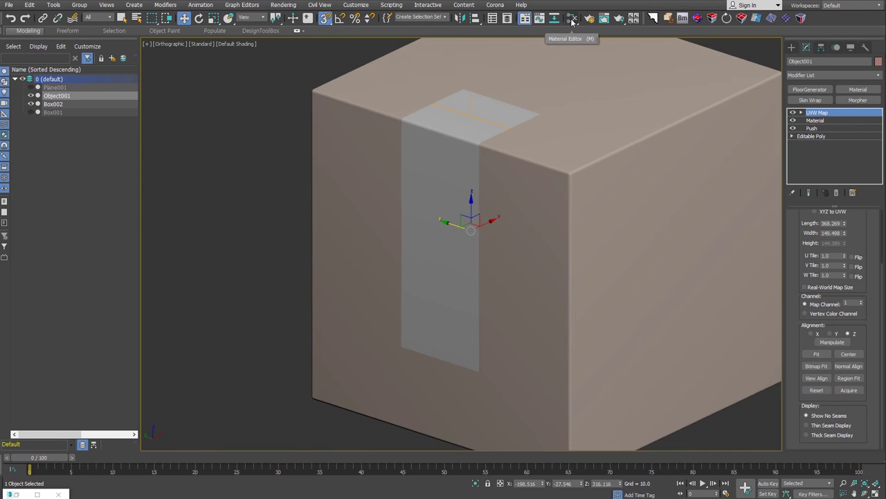
Wire a map_joycg.JPG Bitmap into the second VRayMtl's diffuse slot.
{"action": "key", "text": "m"}
{"action": "left_click_drag", "start_coordinate": [187, 220], "coordinate": [197, 212]}
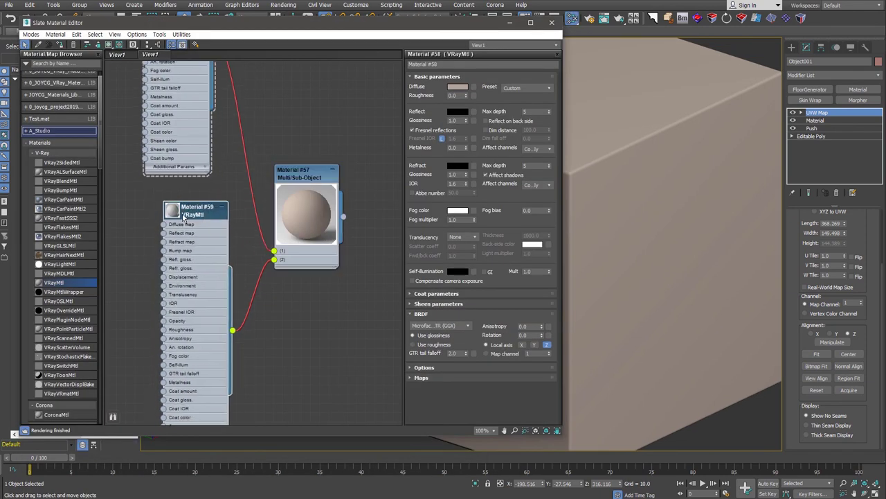
{"action": "left_click", "coordinate": [42, 153]}
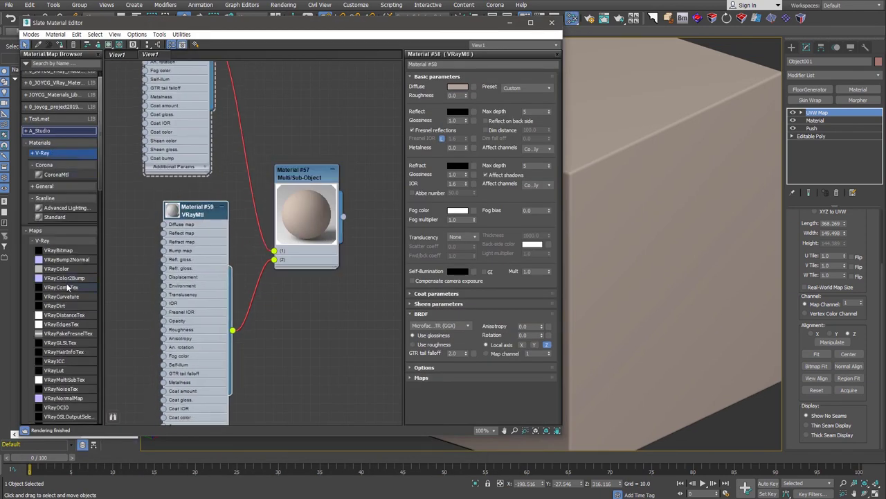
{"action": "scroll", "coordinate": [61, 280], "scroll_direction": "down", "scroll_amount": 5}
{"action": "left_click_drag", "start_coordinate": [52, 330], "coordinate": [125, 223]}
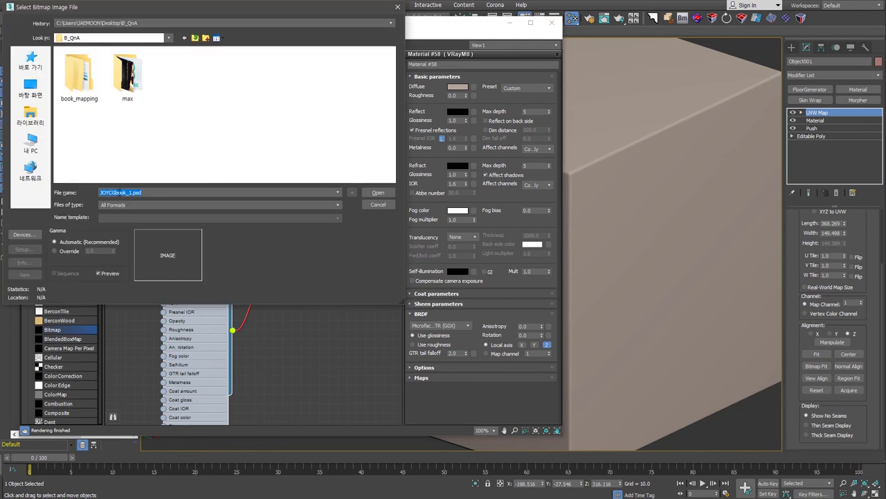
{"action": "double_click", "coordinate": [127, 73]}
{"action": "double_click", "coordinate": [170, 247]}
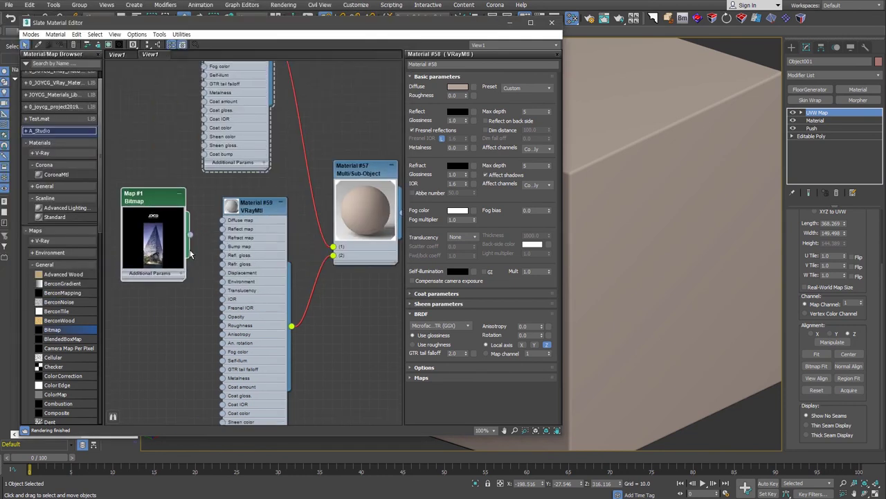
{"action": "left_click_drag", "start_coordinate": [191, 237], "coordinate": [223, 221]}
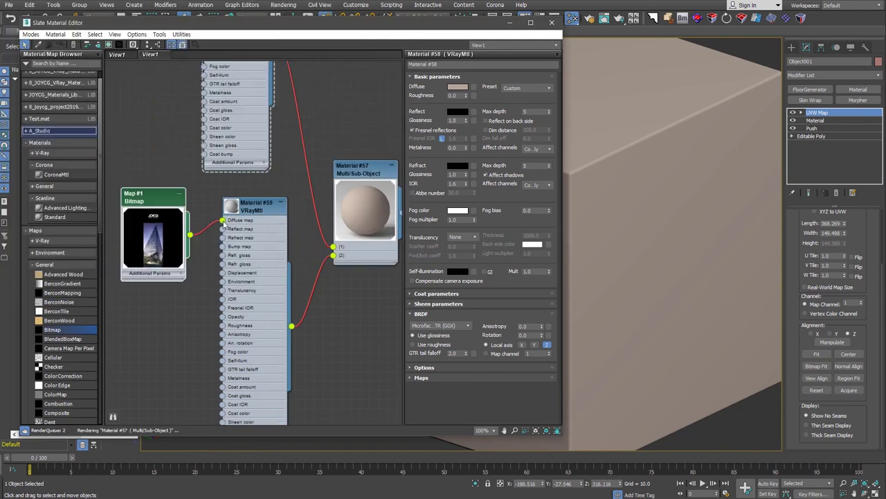
{"action": "left_click_drag", "start_coordinate": [154, 207], "coordinate": [163, 216]}
{"action": "double_click", "coordinate": [163, 216]}
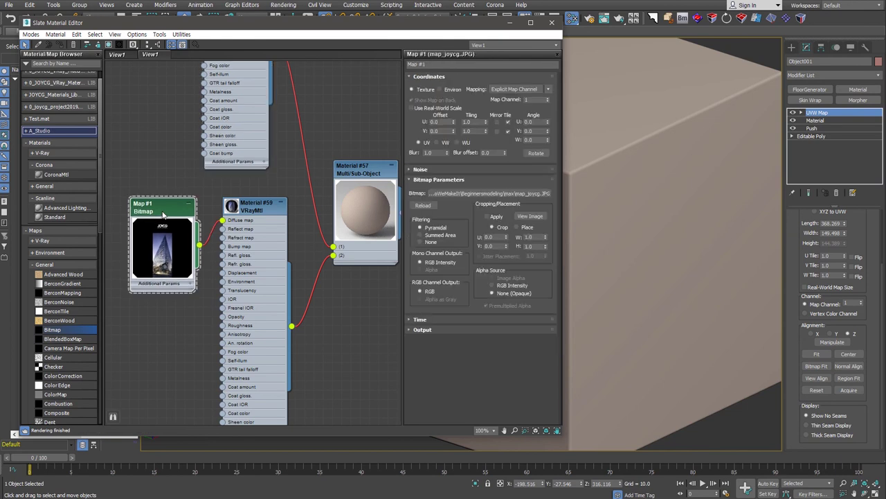
Show the bitmap shaded in the viewport through the Multi/Sub-Object material.
{"action": "left_click", "coordinate": [774, 234]}
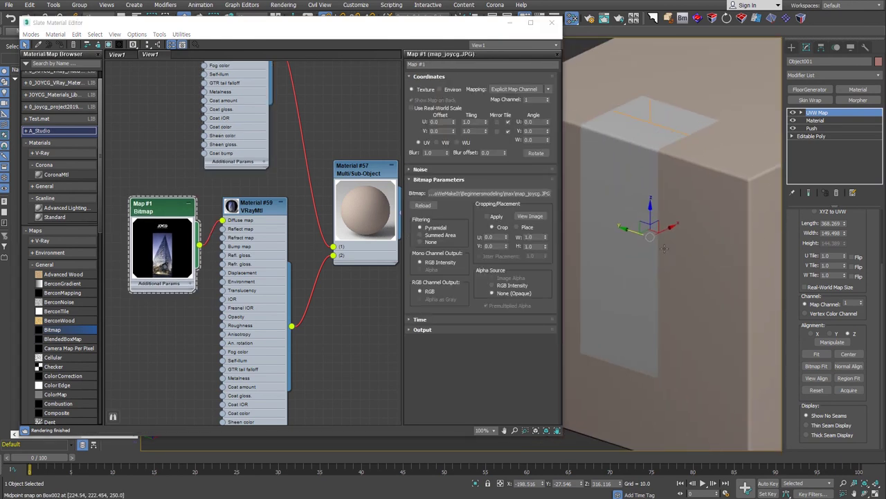
{"action": "left_click", "coordinate": [109, 45]}
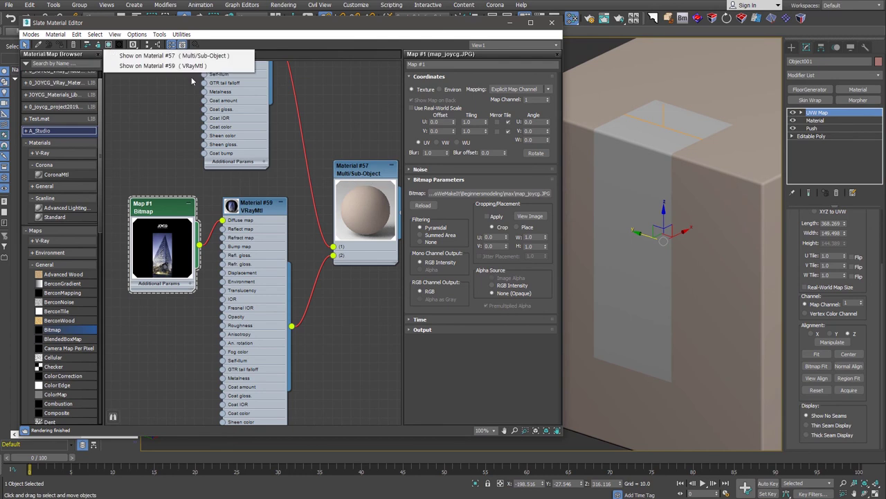
{"action": "left_click", "coordinate": [179, 55]}
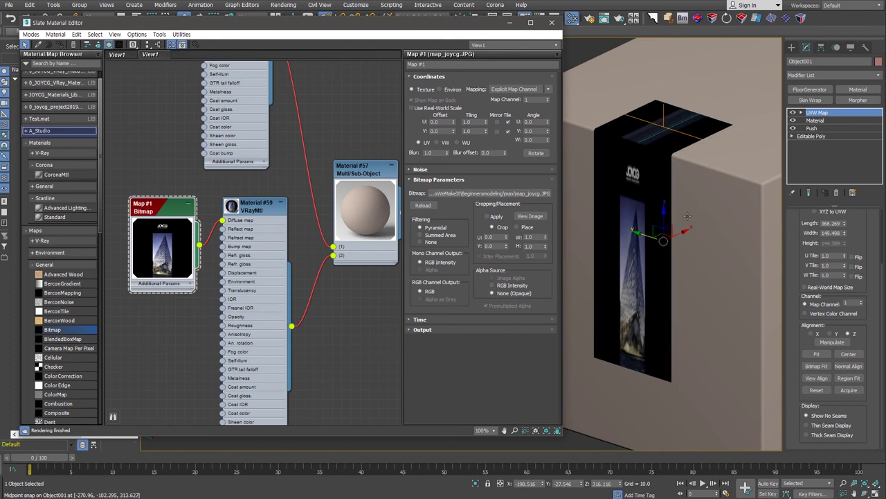
{"action": "middle_click_drag", "start_coordinate": [609, 271], "coordinate": [641, 272], "text": "alt"}
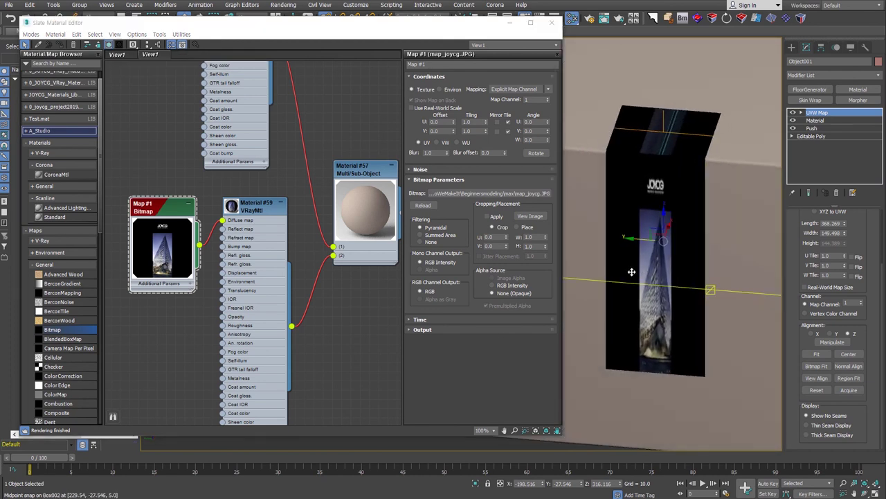
{"action": "left_click", "coordinate": [165, 214]}
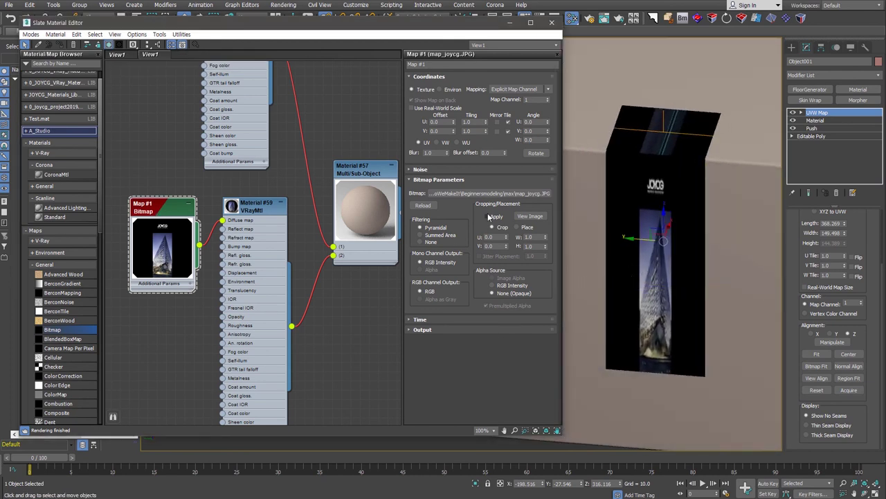
Crop map_joycg.JPG to the JOYCG logo and tower, a 0.316 × 0.848 region.
{"action": "left_click", "coordinate": [530, 216]}
{"action": "left_click_drag", "start_coordinate": [553, 311], "coordinate": [392, 314]}
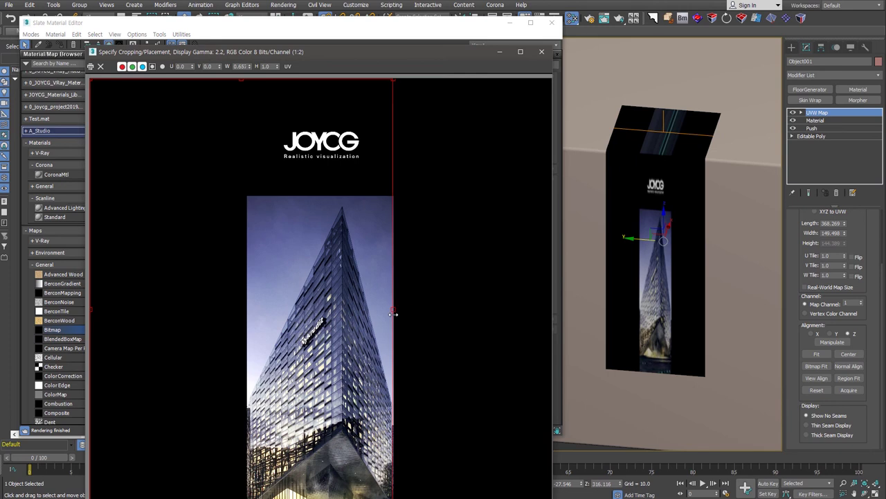
{"action": "left_click_drag", "start_coordinate": [92, 309], "coordinate": [247, 310]}
{"action": "left_click_drag", "start_coordinate": [321, 78], "coordinate": [320, 84]}
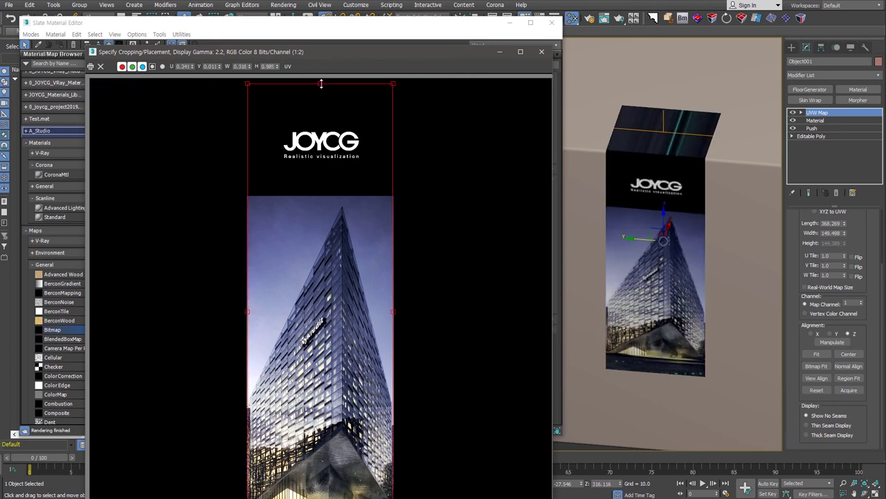
{"action": "left_click_drag", "start_coordinate": [320, 493], "coordinate": [321, 473]}
{"action": "scroll", "coordinate": [696, 309], "scroll_direction": "up", "scroll_amount": 2}
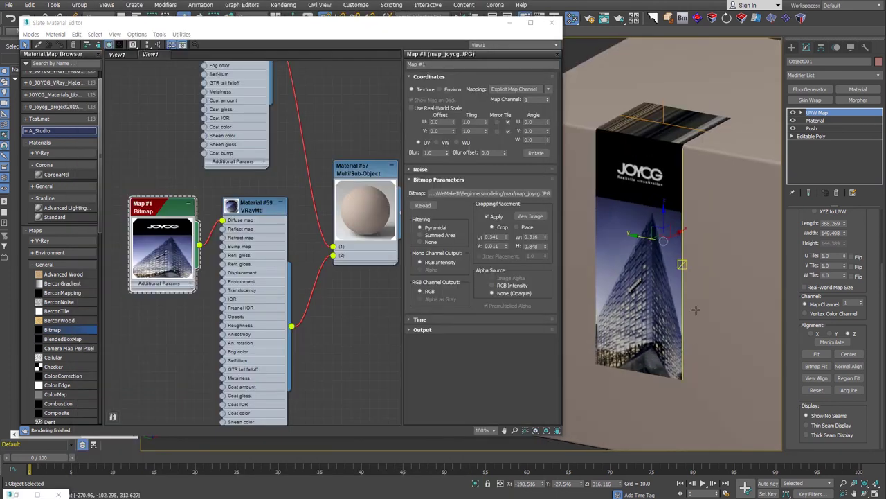
{"action": "scroll", "coordinate": [617, 152], "scroll_direction": "up", "scroll_amount": 3}
{"action": "scroll", "coordinate": [616, 153], "scroll_direction": "up", "scroll_amount": 2}
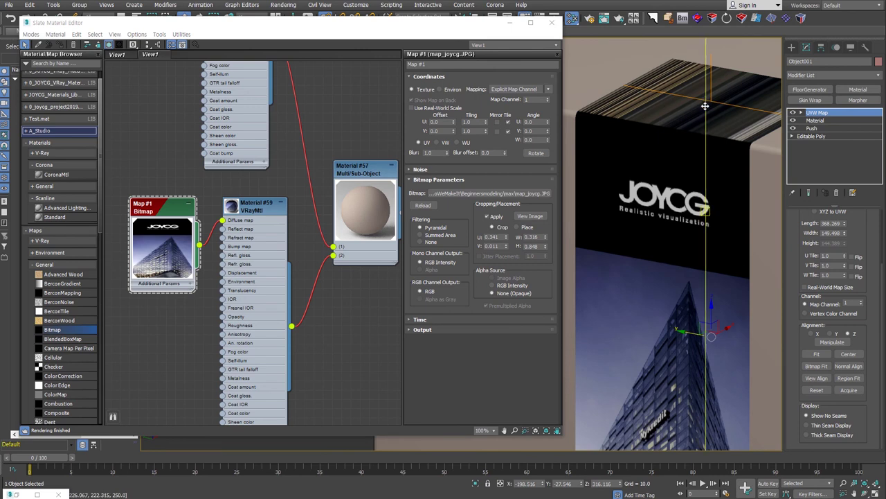
Move the UVW Map gizmo slightly up and scale it to fit over the box top.
{"action": "left_click", "coordinate": [801, 112]}
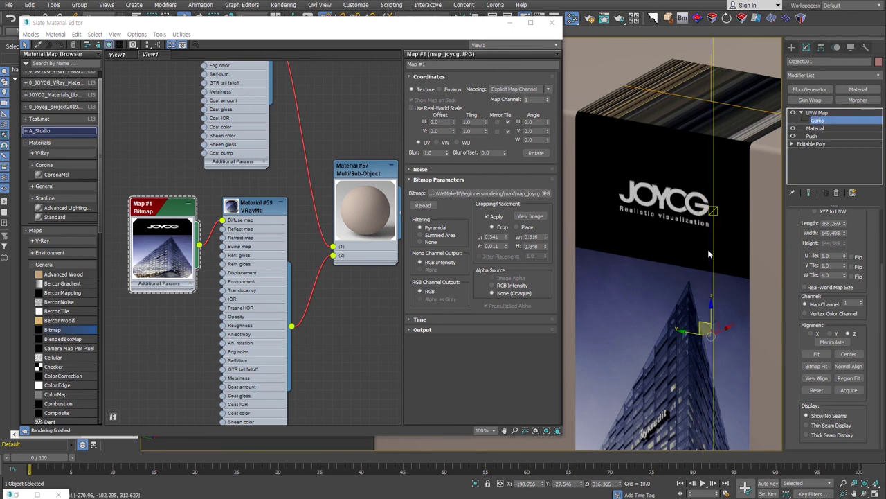
{"action": "scroll", "coordinate": [707, 250], "scroll_direction": "down", "scroll_amount": 2}
{"action": "scroll", "coordinate": [708, 249], "scroll_direction": "down", "scroll_amount": 2}
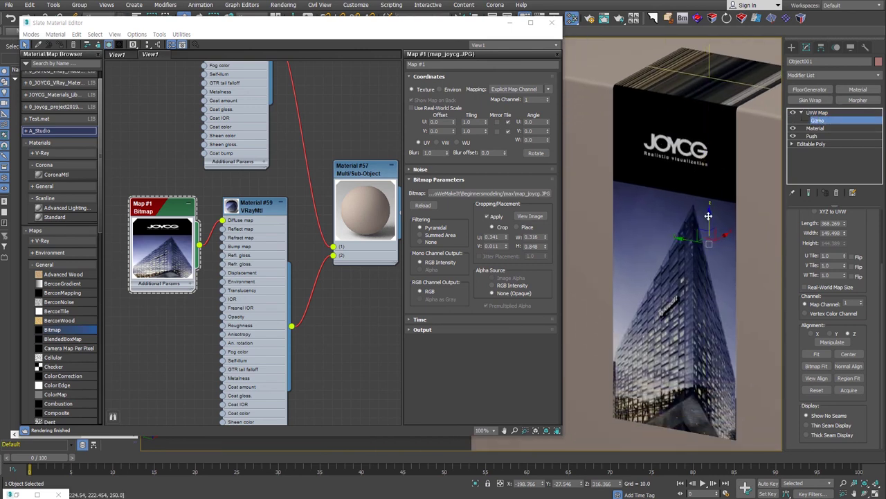
{"action": "left_click_drag", "start_coordinate": [709, 216], "coordinate": [708, 210]}
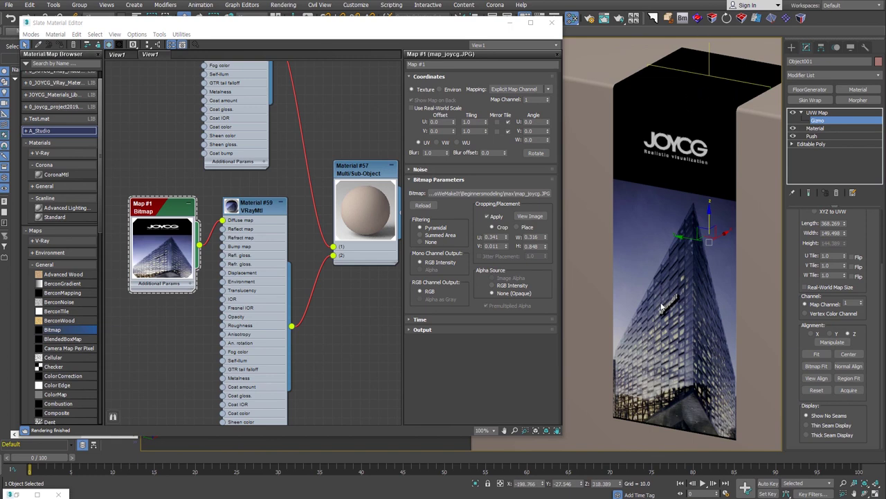
{"action": "key", "text": "ctrl+b"}
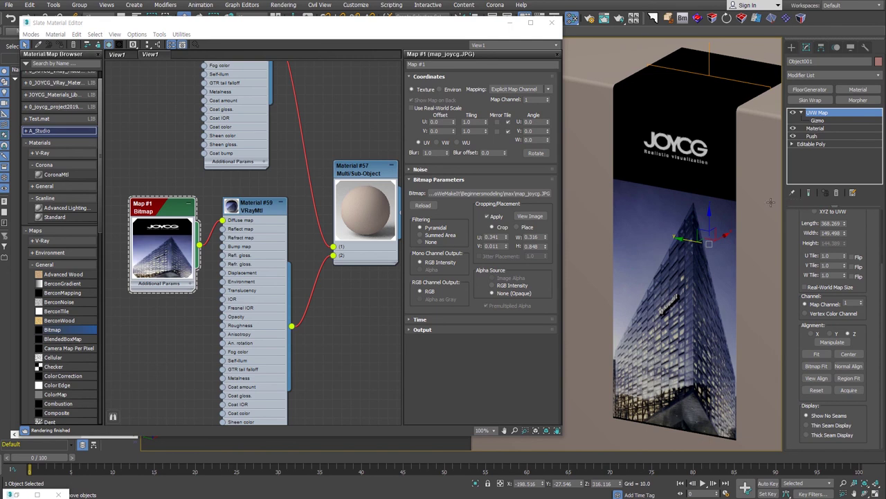
{"action": "left_click", "coordinate": [835, 120]}
{"action": "right_click", "coordinate": [702, 221]}
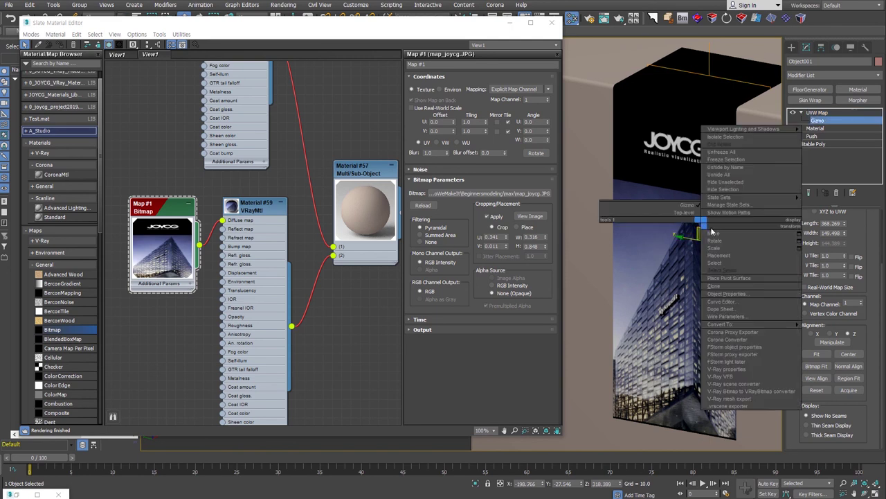
{"action": "left_click", "coordinate": [721, 248]}
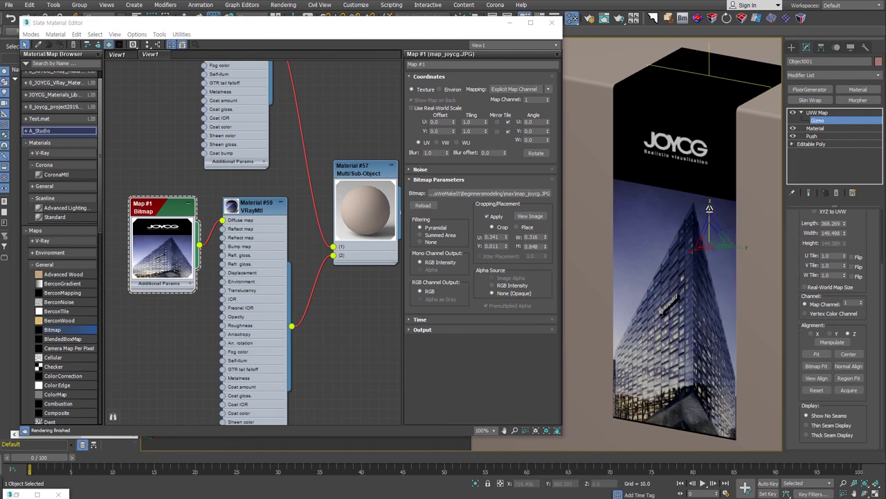
{"action": "left_click_drag", "start_coordinate": [707, 209], "coordinate": [708, 215]}
Select Material #58 and add a Bitmap node loaded with cardboard.jpg.
{"action": "scroll", "coordinate": [216, 294], "scroll_direction": "down", "scroll_amount": 2}
{"action": "scroll", "coordinate": [216, 294], "scroll_direction": "down", "scroll_amount": 1}
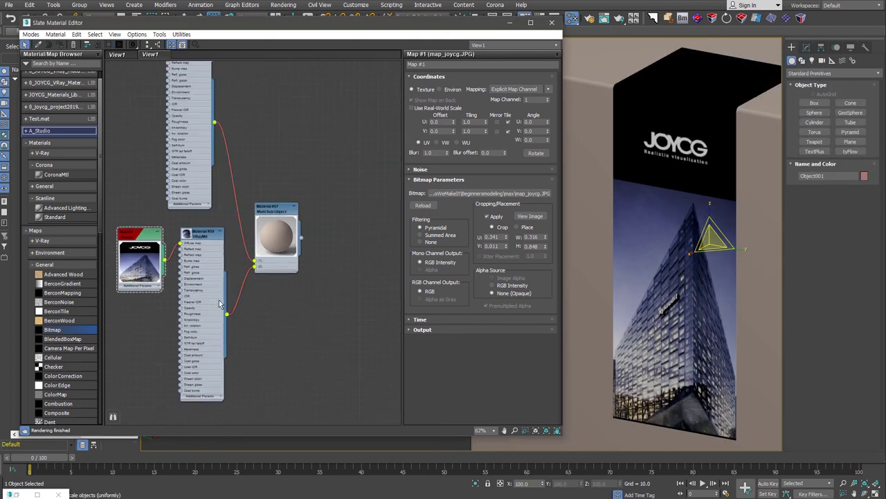
{"action": "scroll", "coordinate": [218, 299], "scroll_direction": "down", "scroll_amount": 1}
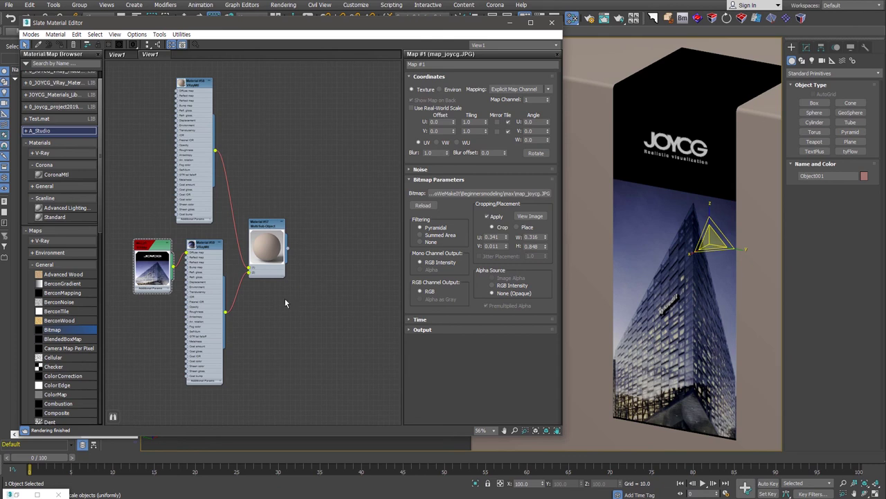
{"action": "middle_click_drag", "start_coordinate": [205, 188], "coordinate": [252, 268]}
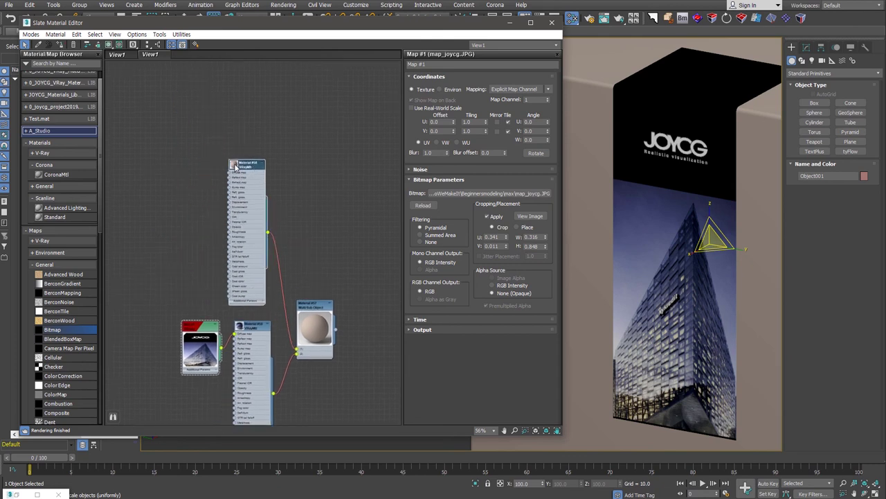
{"action": "left_click", "coordinate": [235, 166]}
{"action": "left_click_drag", "start_coordinate": [52, 330], "coordinate": [198, 202]}
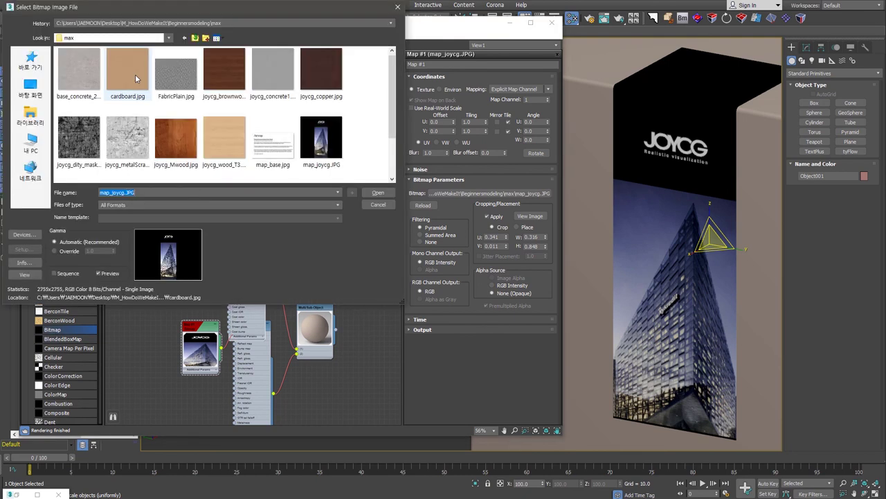
{"action": "double_click", "coordinate": [135, 74]}
Wire cardboard.jpg into Material #58's Diffuse map and show it in the viewport through Material #57.
{"action": "scroll", "coordinate": [185, 185], "scroll_direction": "up", "scroll_amount": 4}
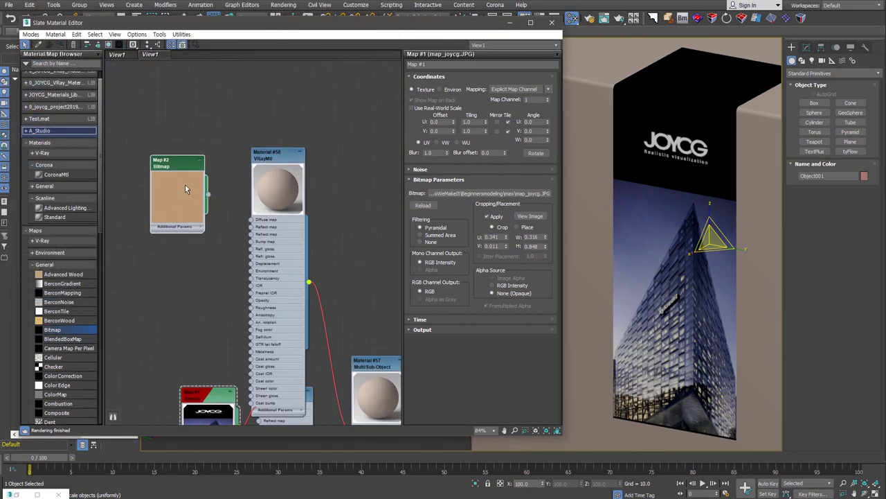
{"action": "scroll", "coordinate": [185, 189], "scroll_direction": "up", "scroll_amount": 2}
{"action": "left_click_drag", "start_coordinate": [215, 197], "coordinate": [272, 230]}
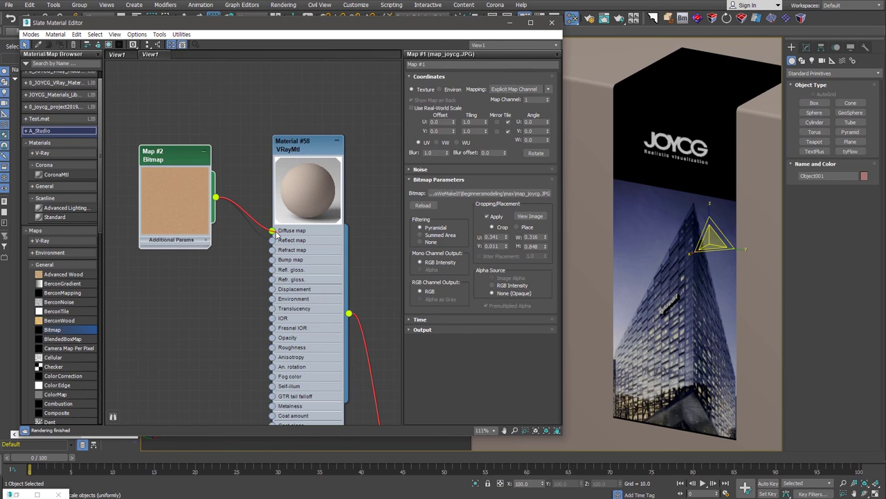
{"action": "left_click", "coordinate": [110, 47]}
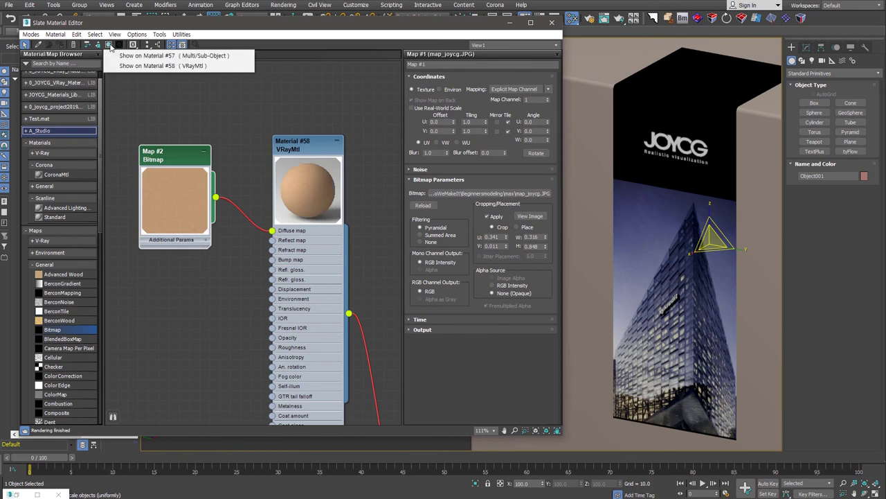
{"action": "left_click", "coordinate": [213, 56]}
Close the Slate editor, orbit to a three-quarter view of the cube, and turn on Edged Faces.
{"action": "key", "text": "m"}
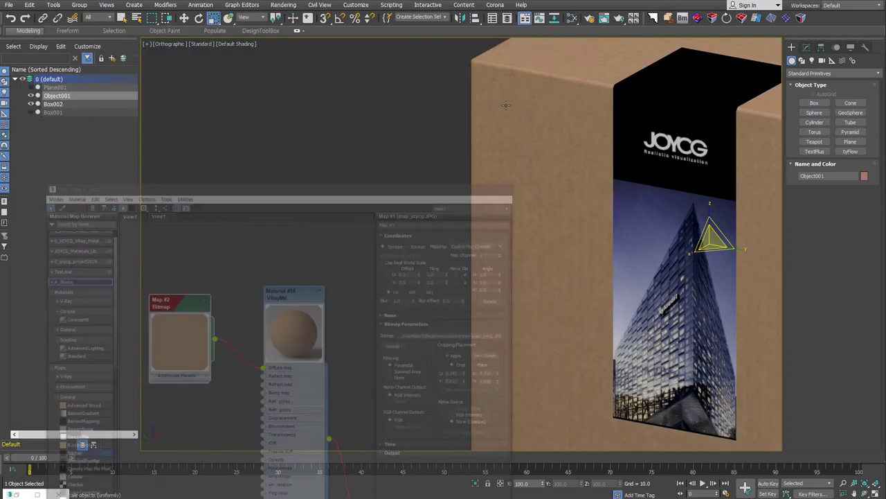
{"action": "scroll", "coordinate": [608, 248], "scroll_direction": "down", "scroll_amount": 5}
{"action": "middle_click_drag", "start_coordinate": [415, 204], "coordinate": [555, 230], "text": "alt"}
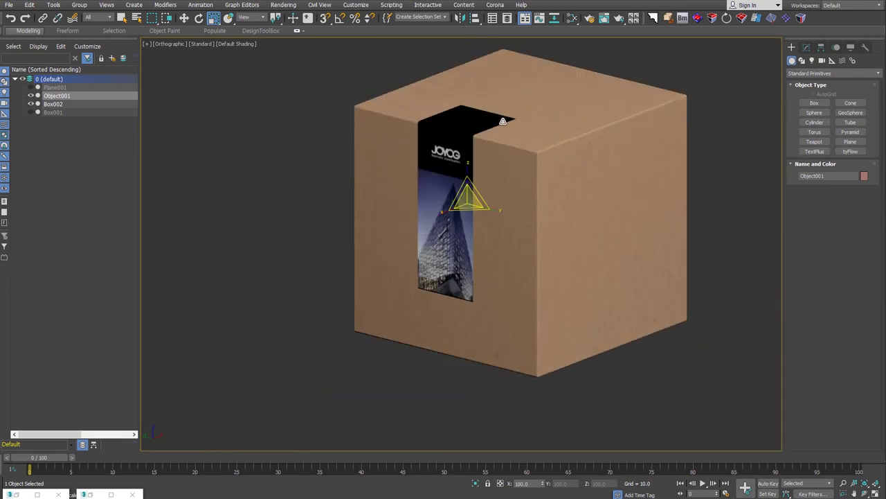
{"action": "key", "text": "F4"}
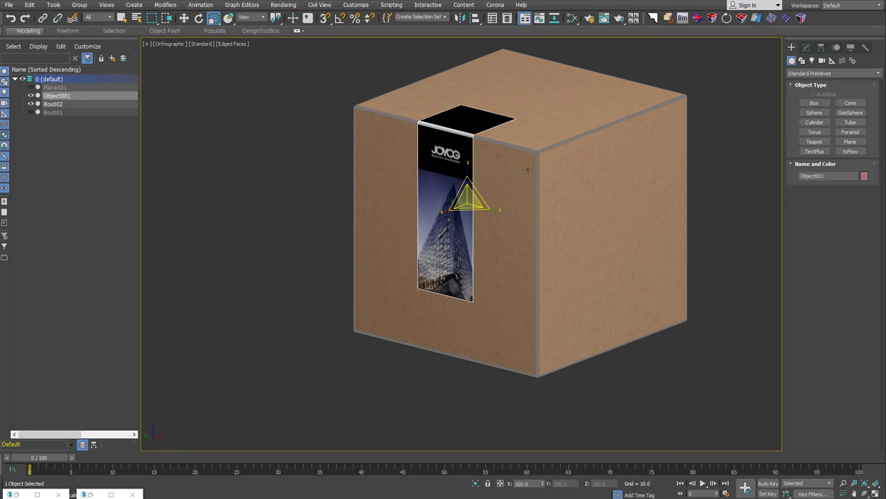
{"action": "middle_click_drag", "start_coordinate": [528, 169], "coordinate": [501, 201]}
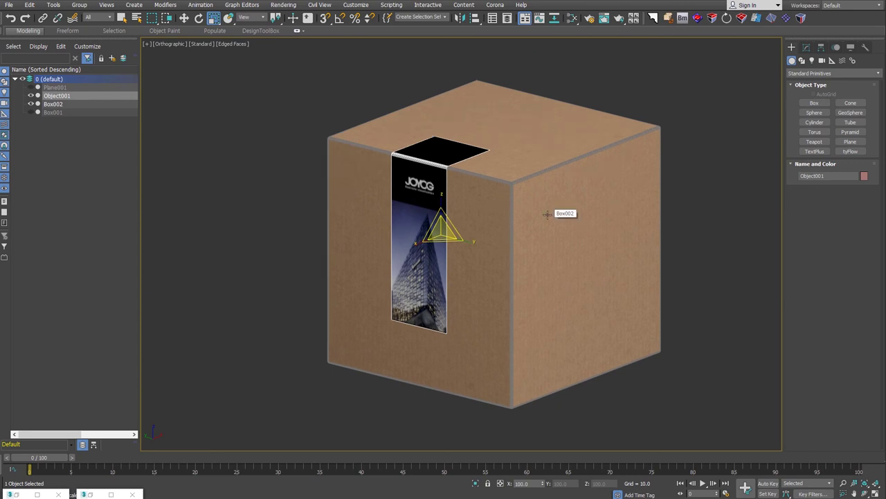